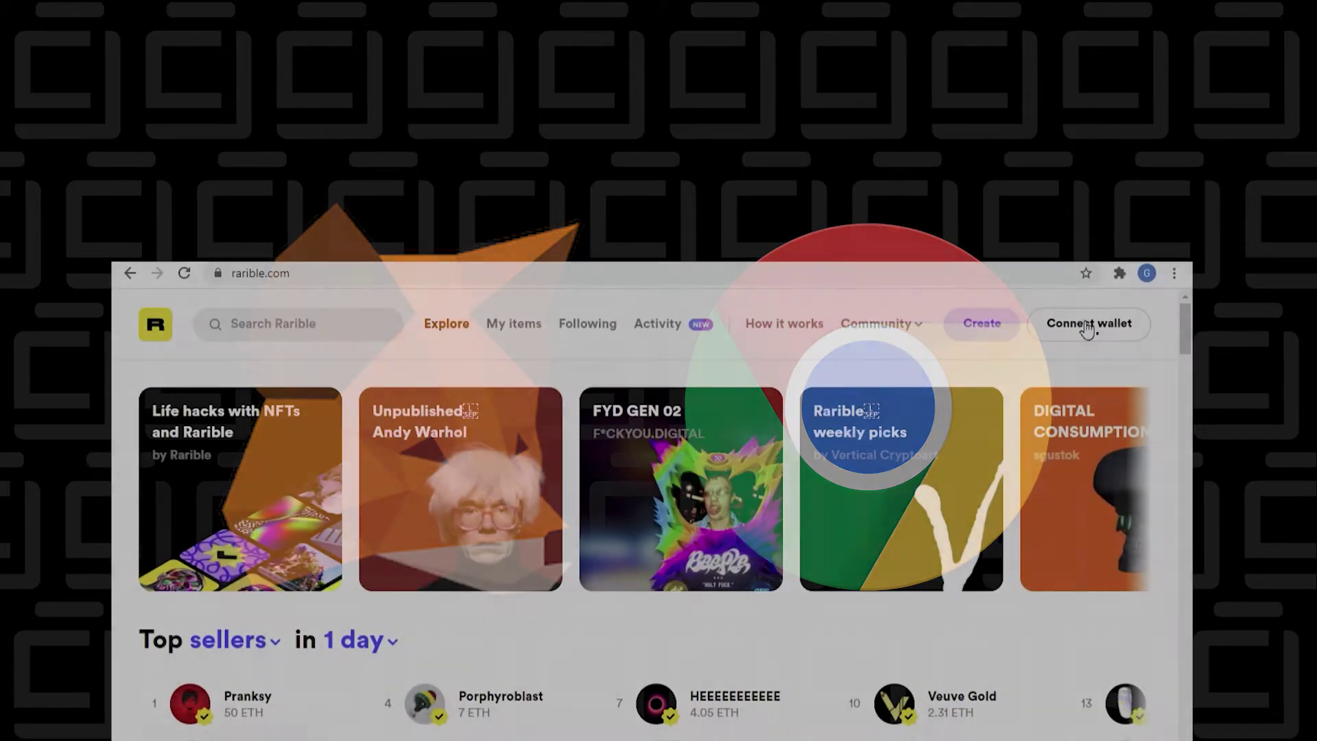
- Connect the MetaMask wallet on Rarible, tick the age and Terms of Service boxes, and proceed
click(1089, 326)
click(677, 483)
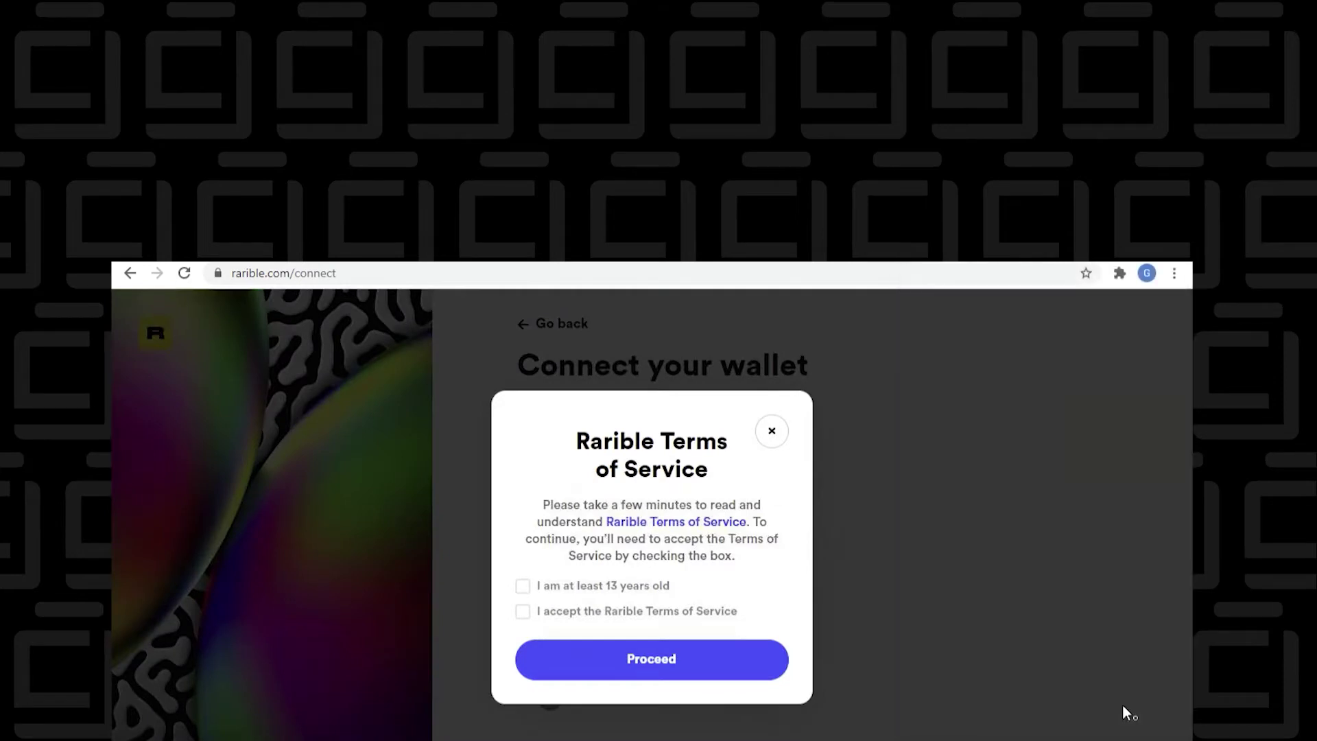
click(523, 585)
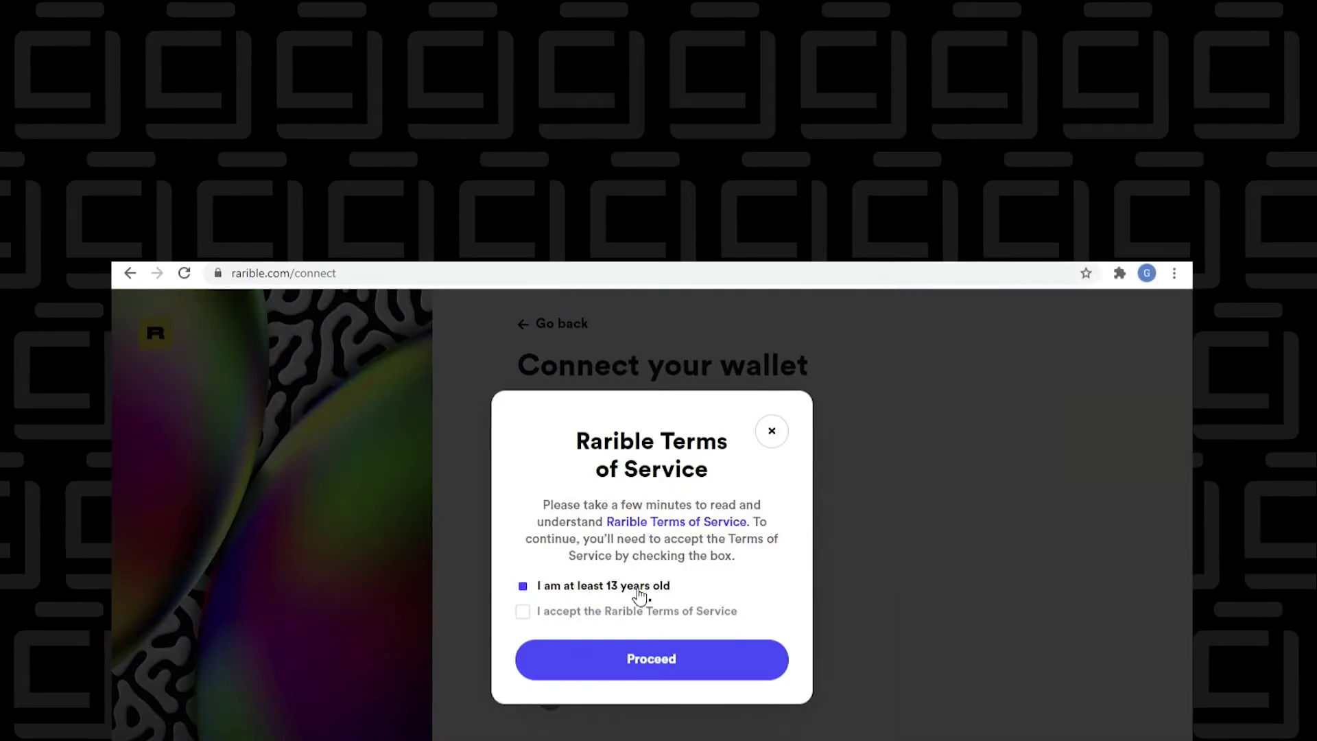
click(524, 613)
click(652, 657)
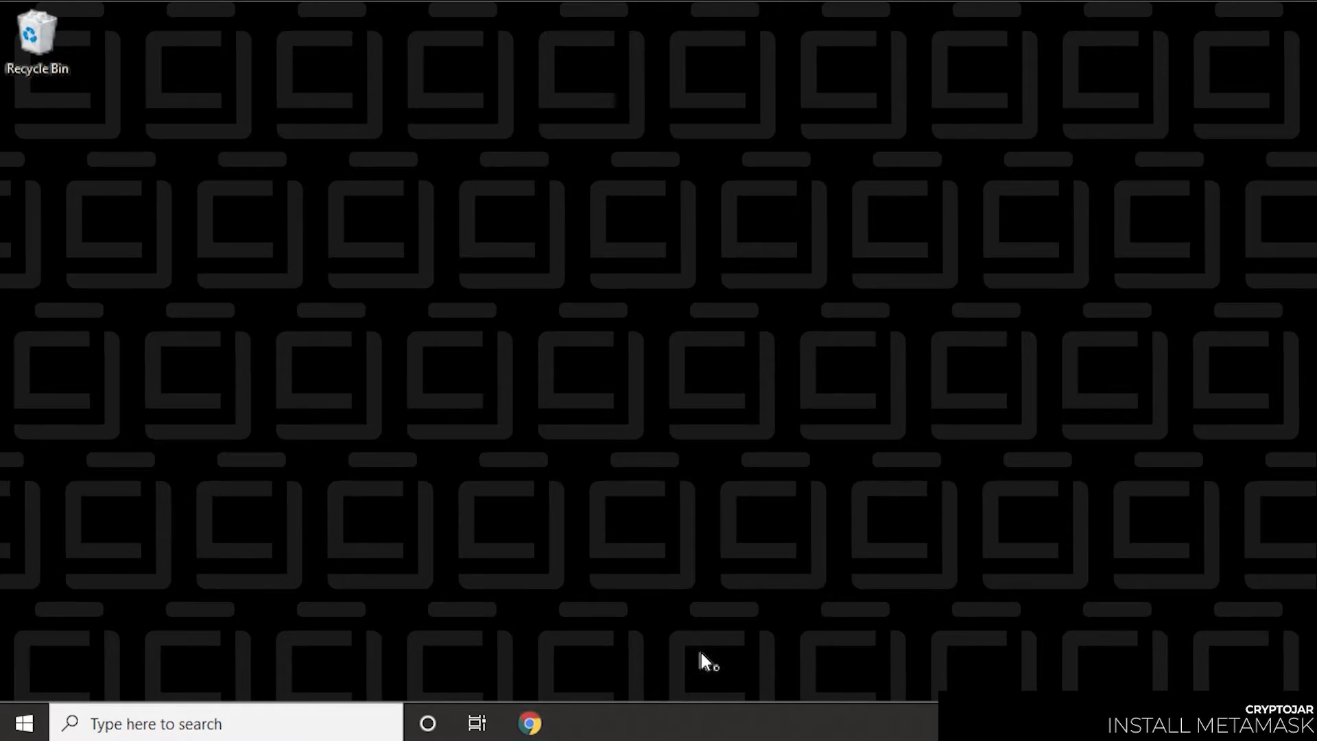
- Launch Chrome and run a Google search for 'metamask'
click(529, 723)
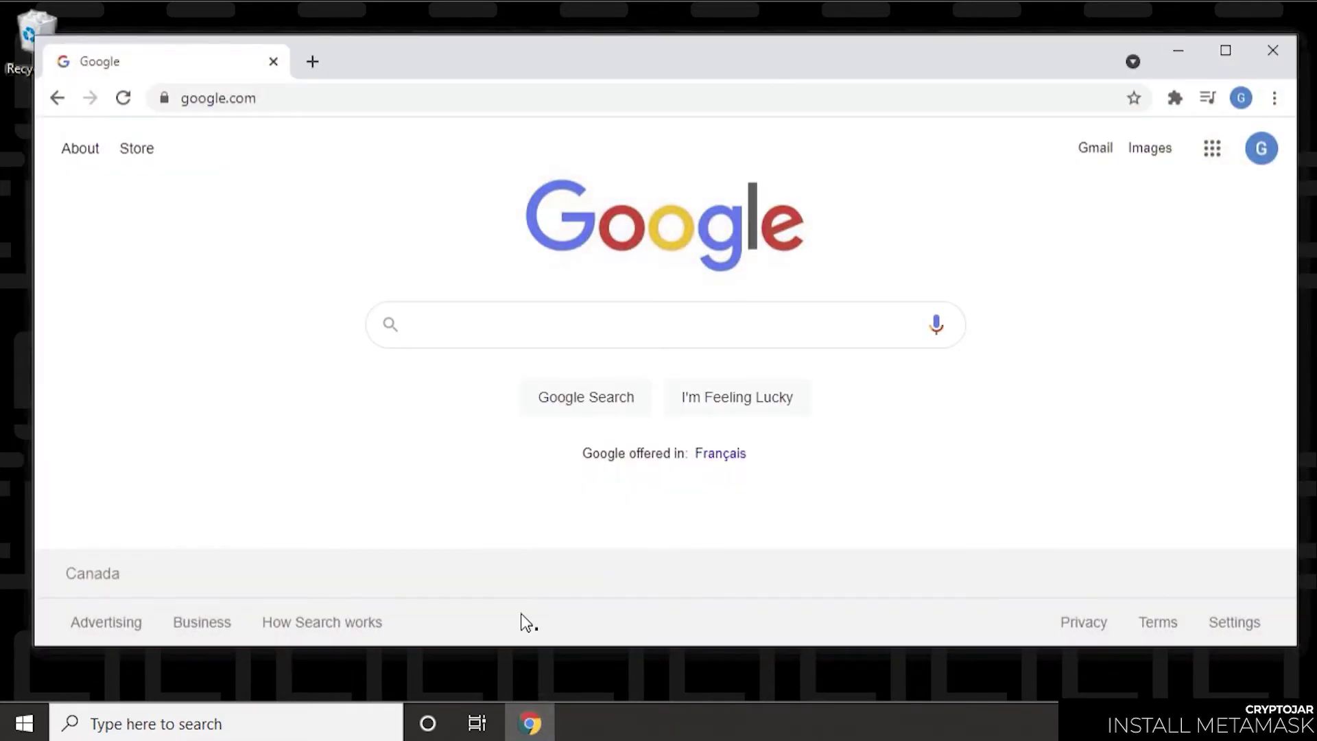
text(metamask)
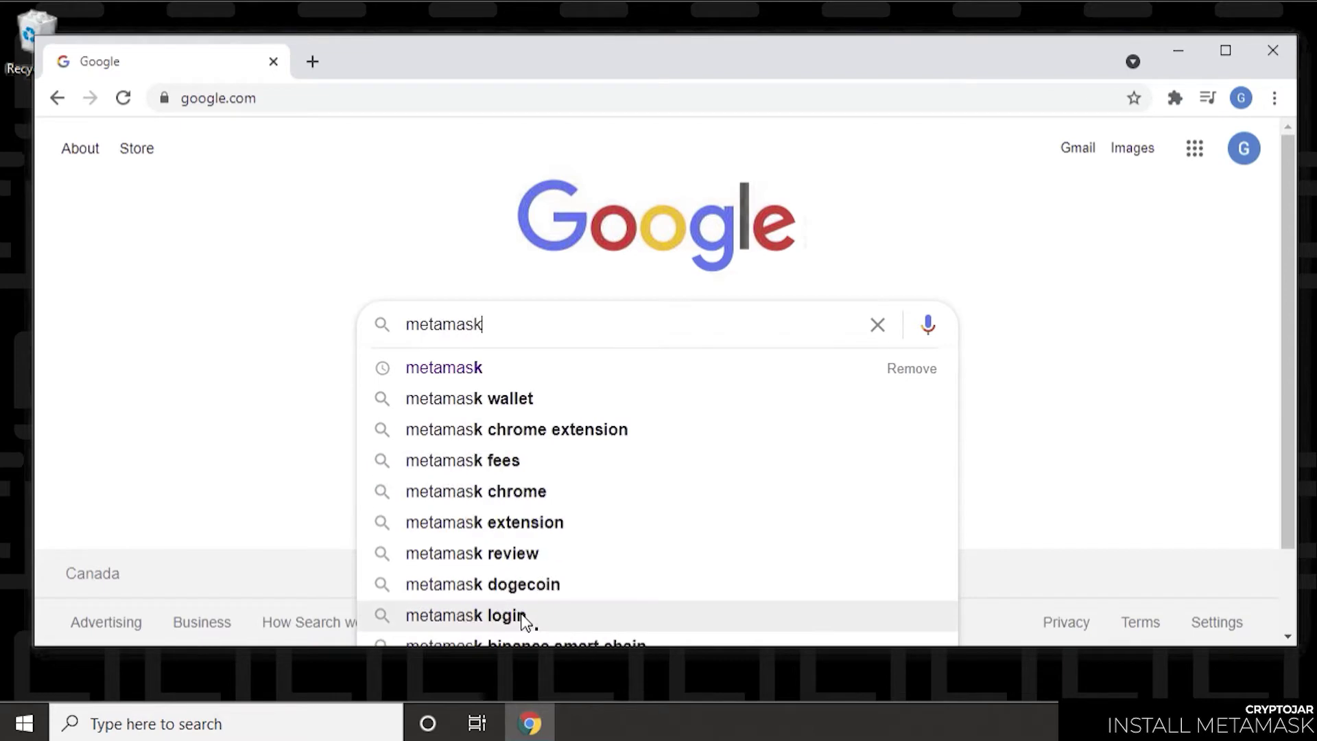
key(Return)
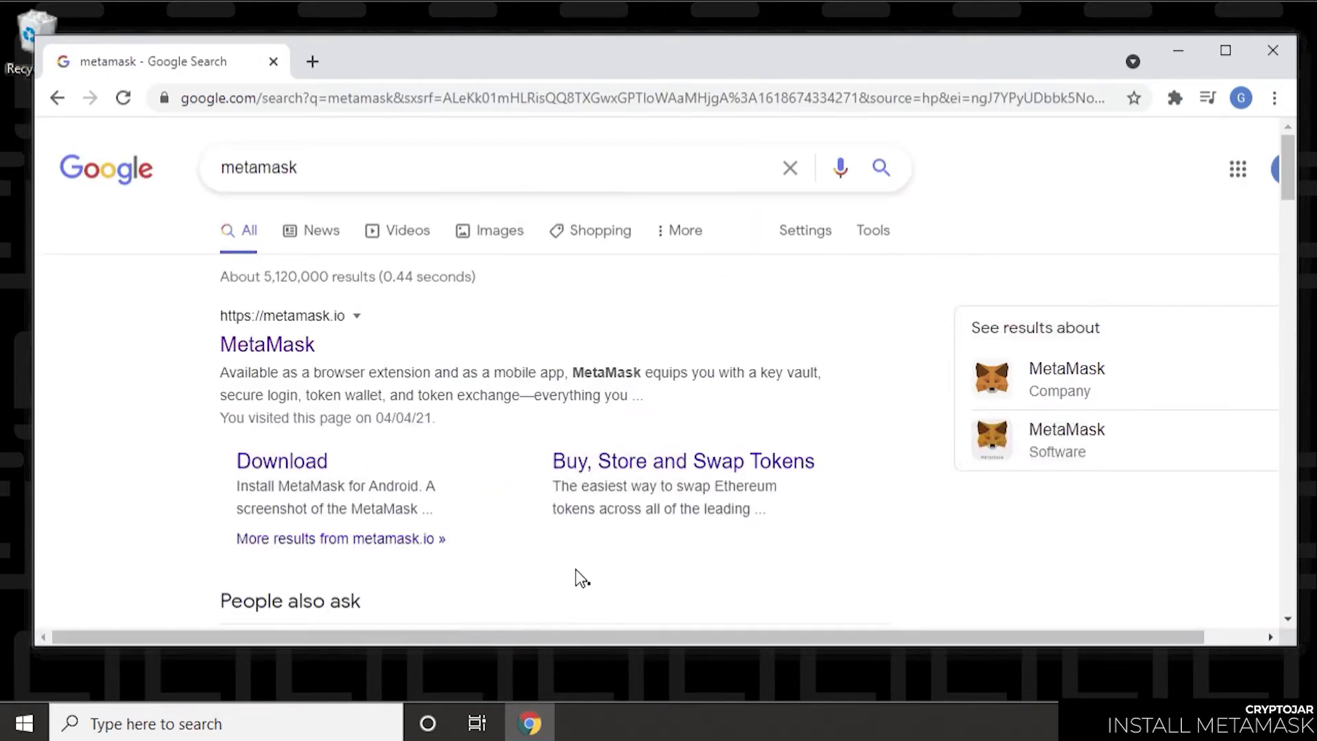
- Open metamask.io from the results, maximize the Chrome window, and scroll through the homepage and back up
click(286, 356)
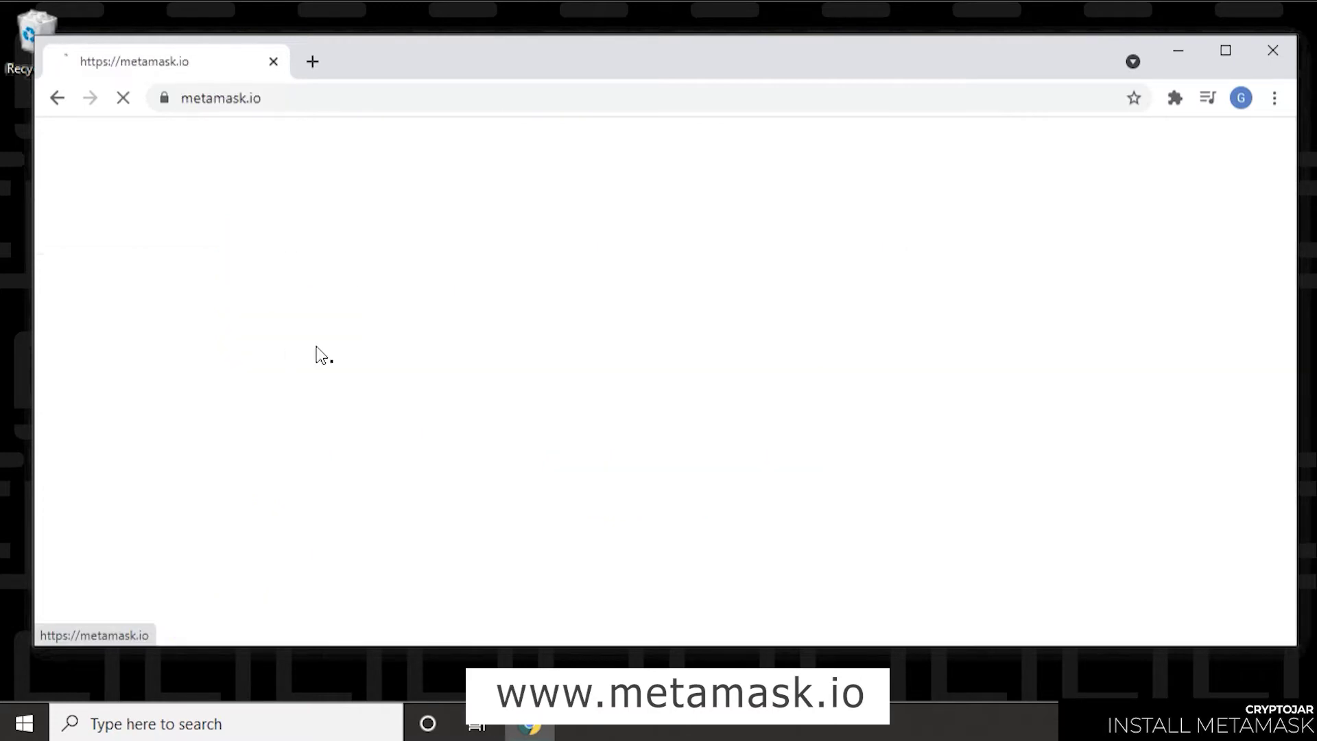
click(1225, 50)
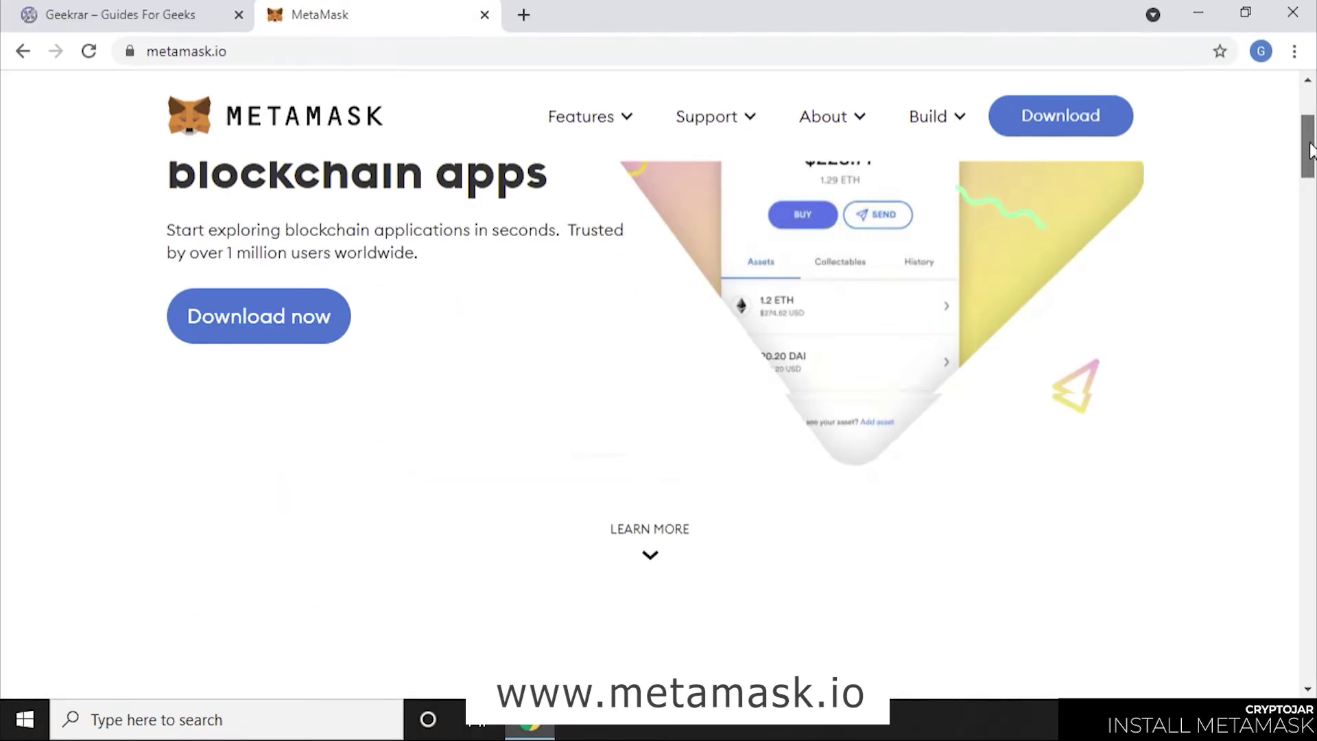
scroll(1311, 301, down, 10)
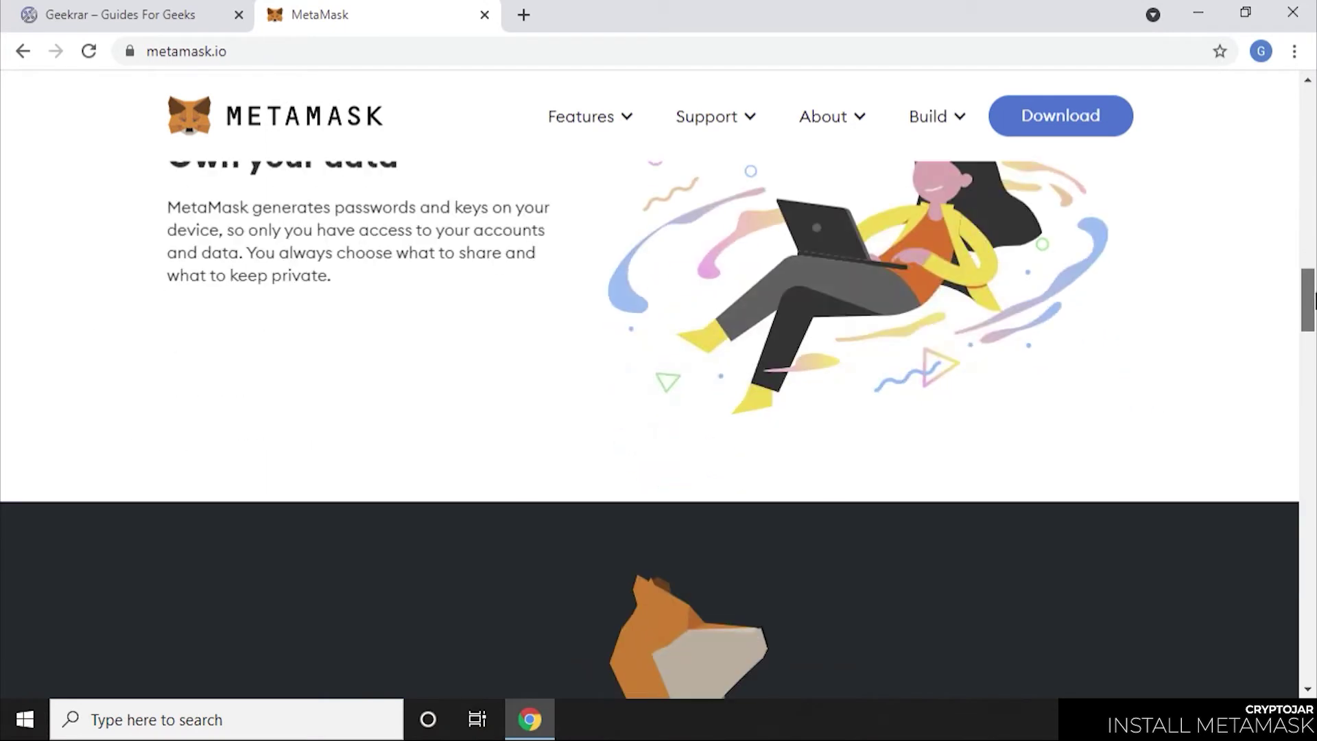
drag(1311, 298, 1311, 480)
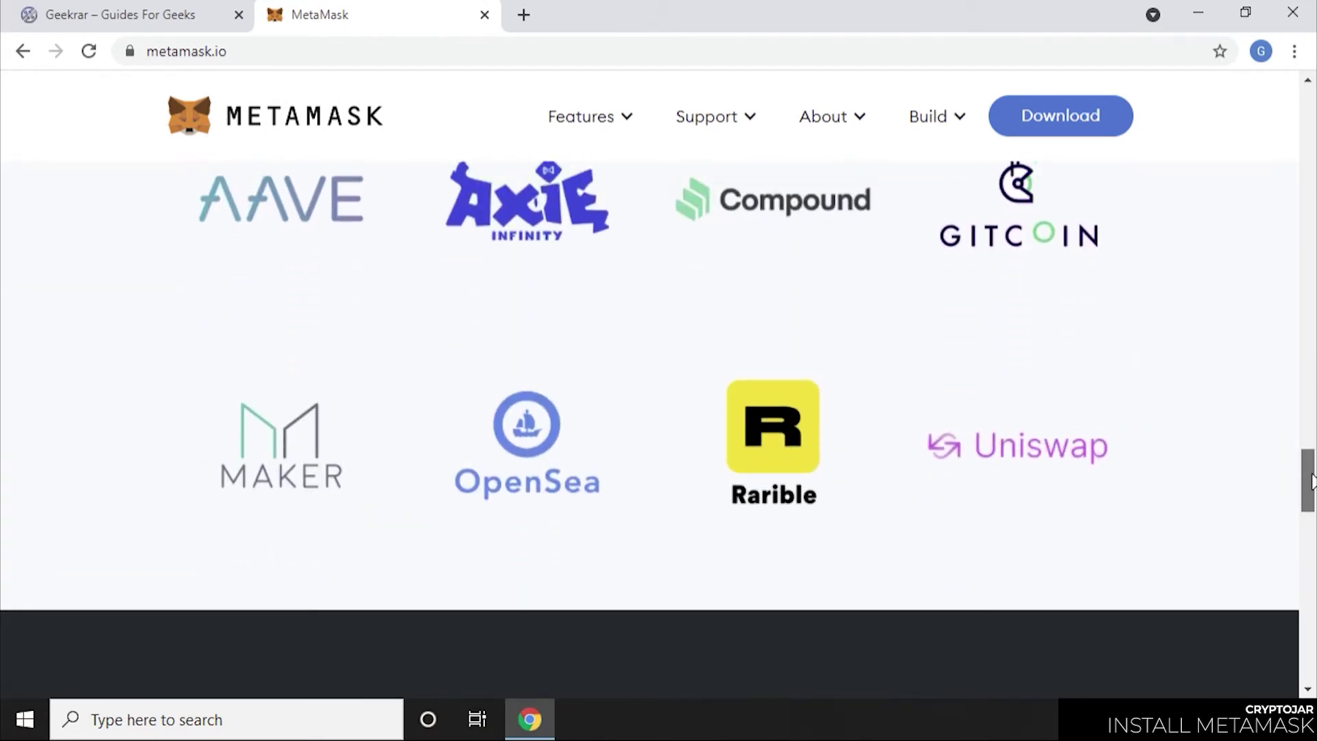
drag(1311, 480, 1311, 475)
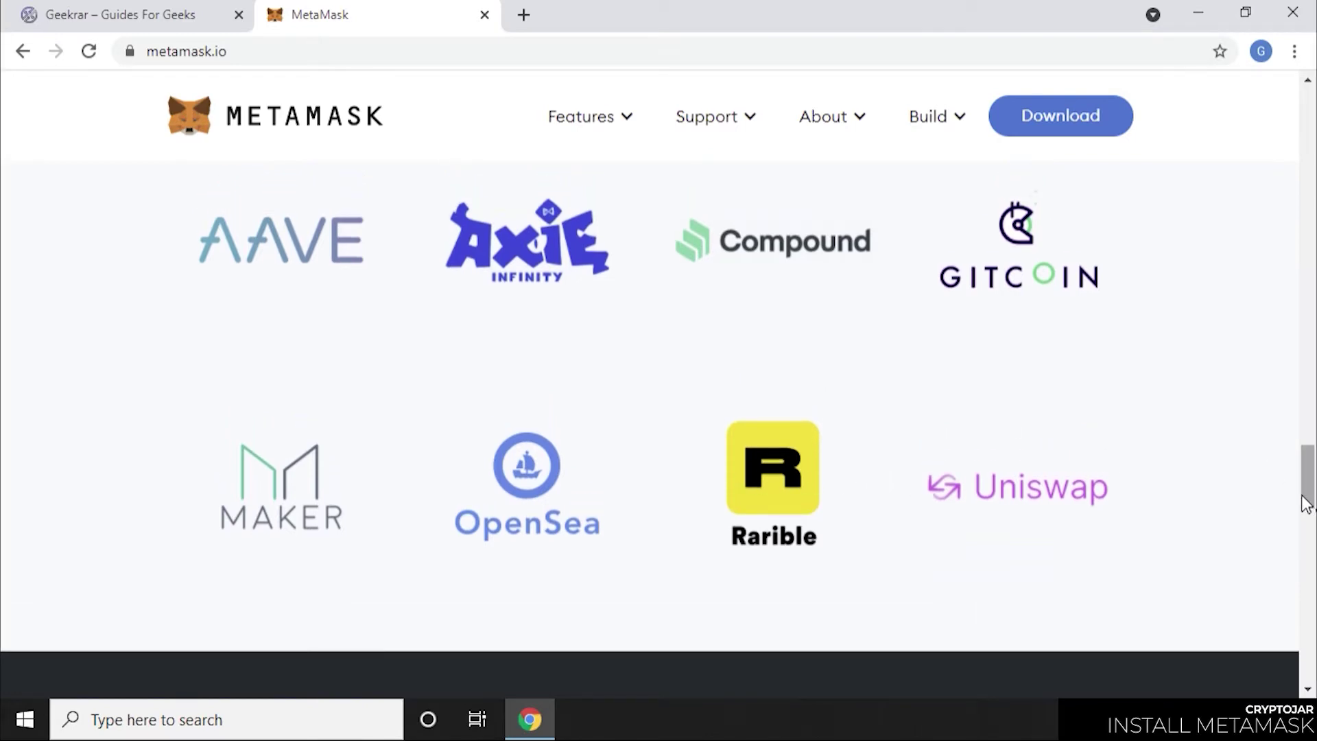
drag(1308, 494, 1313, 68)
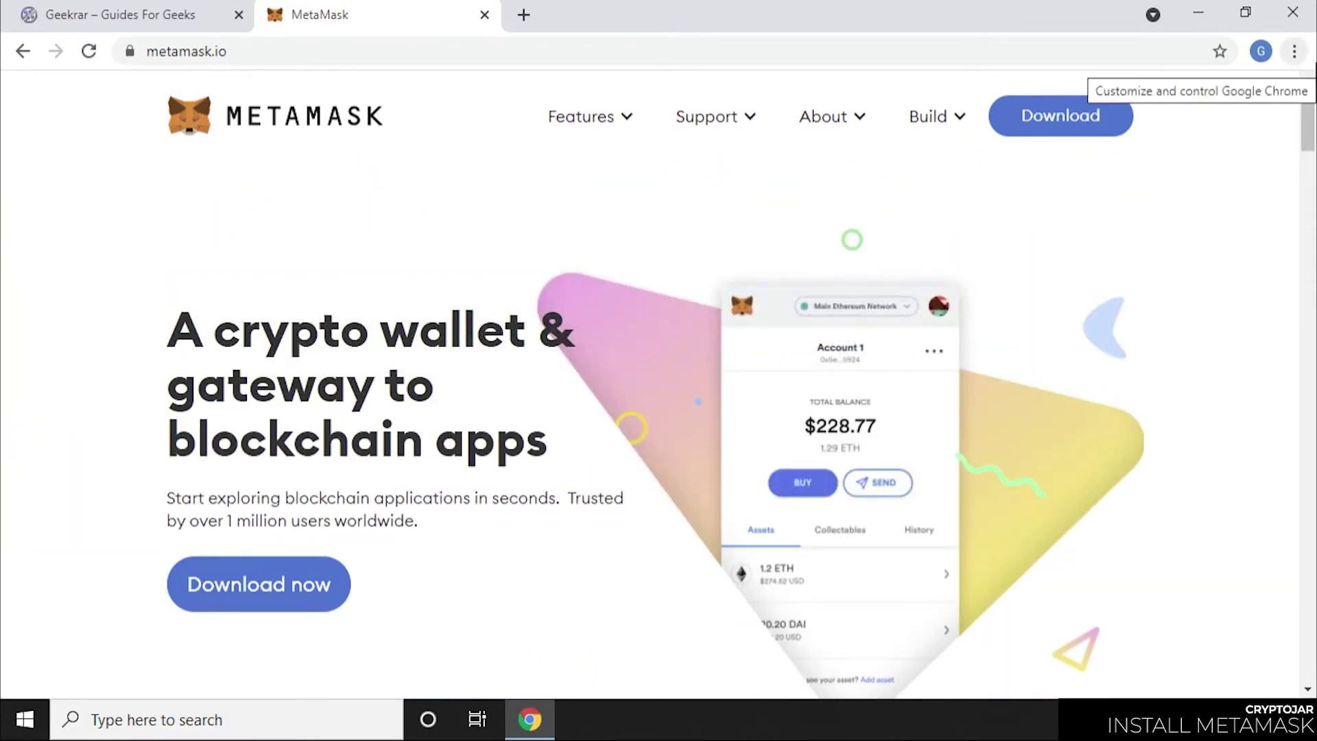
- Go to the MetaMask download page, open its Chrome Web Store listing, and choose Add to Chrome
click(258, 607)
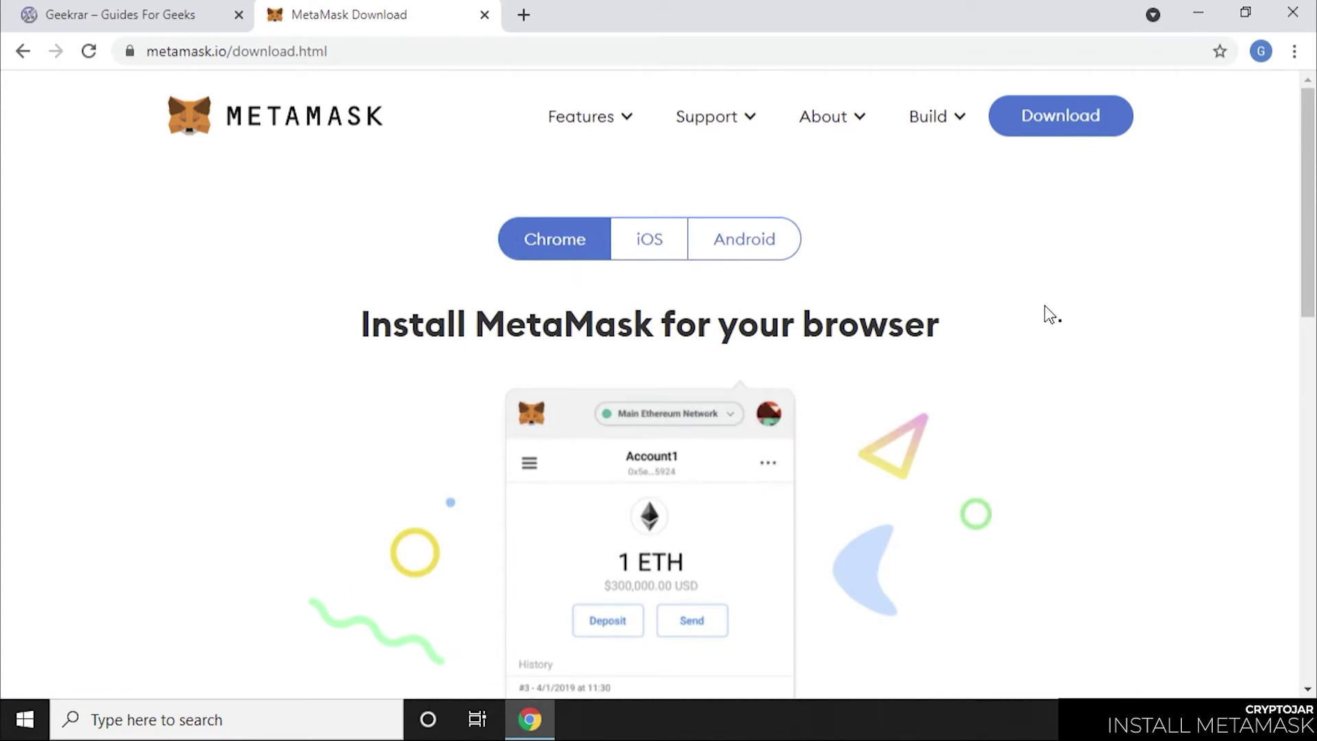
scroll(1043, 311, down, 5)
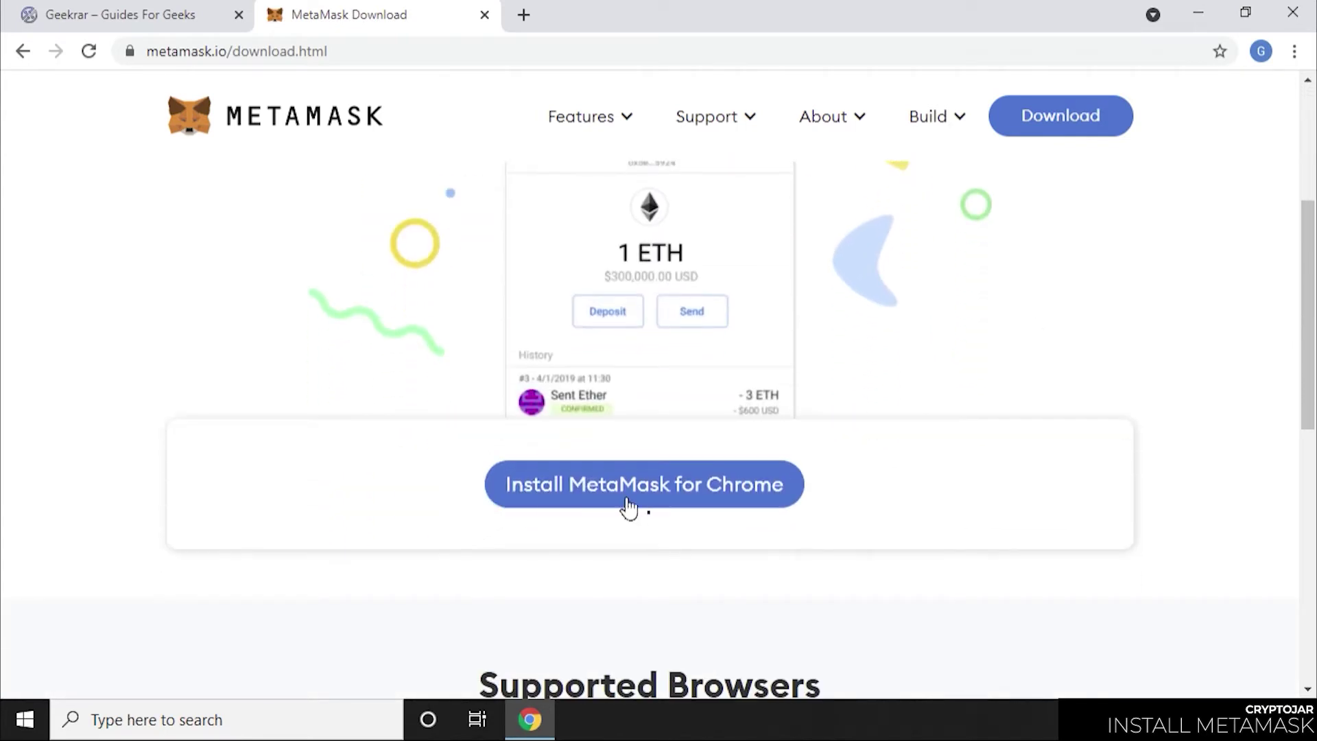
click(689, 500)
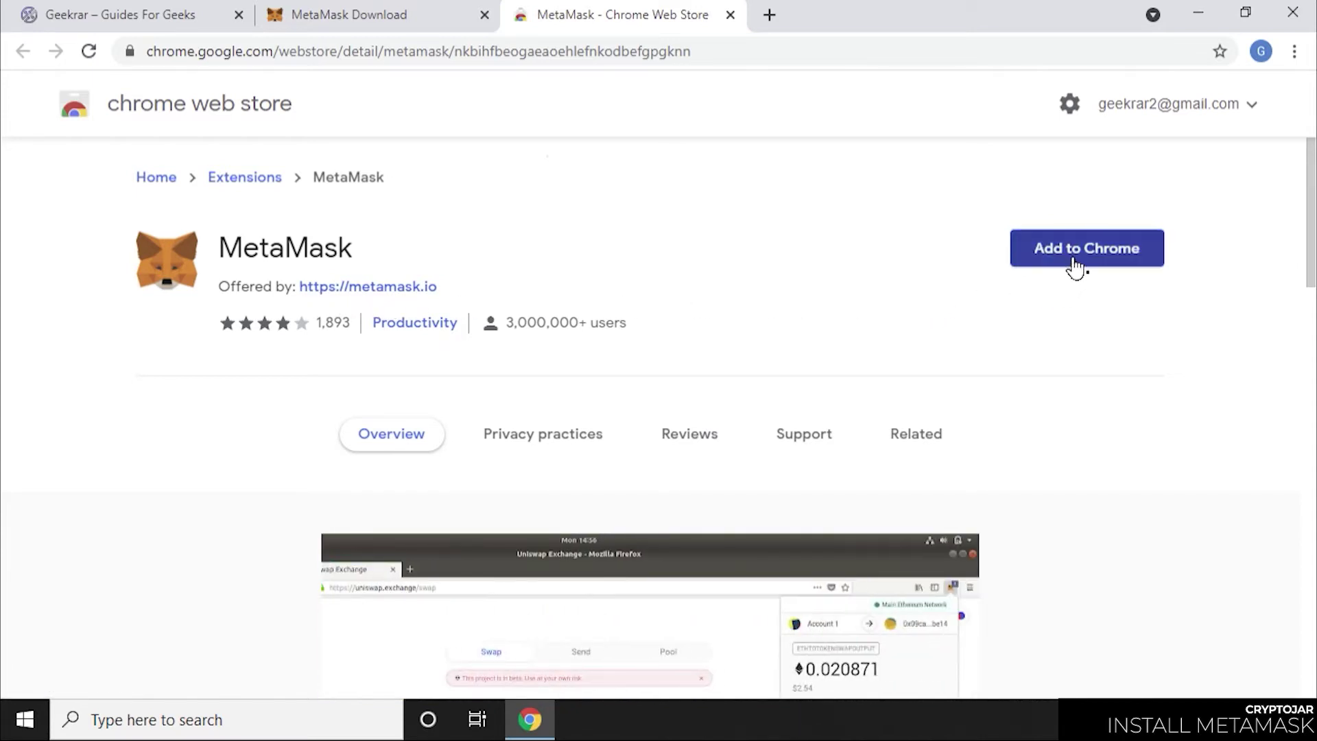
click(1073, 266)
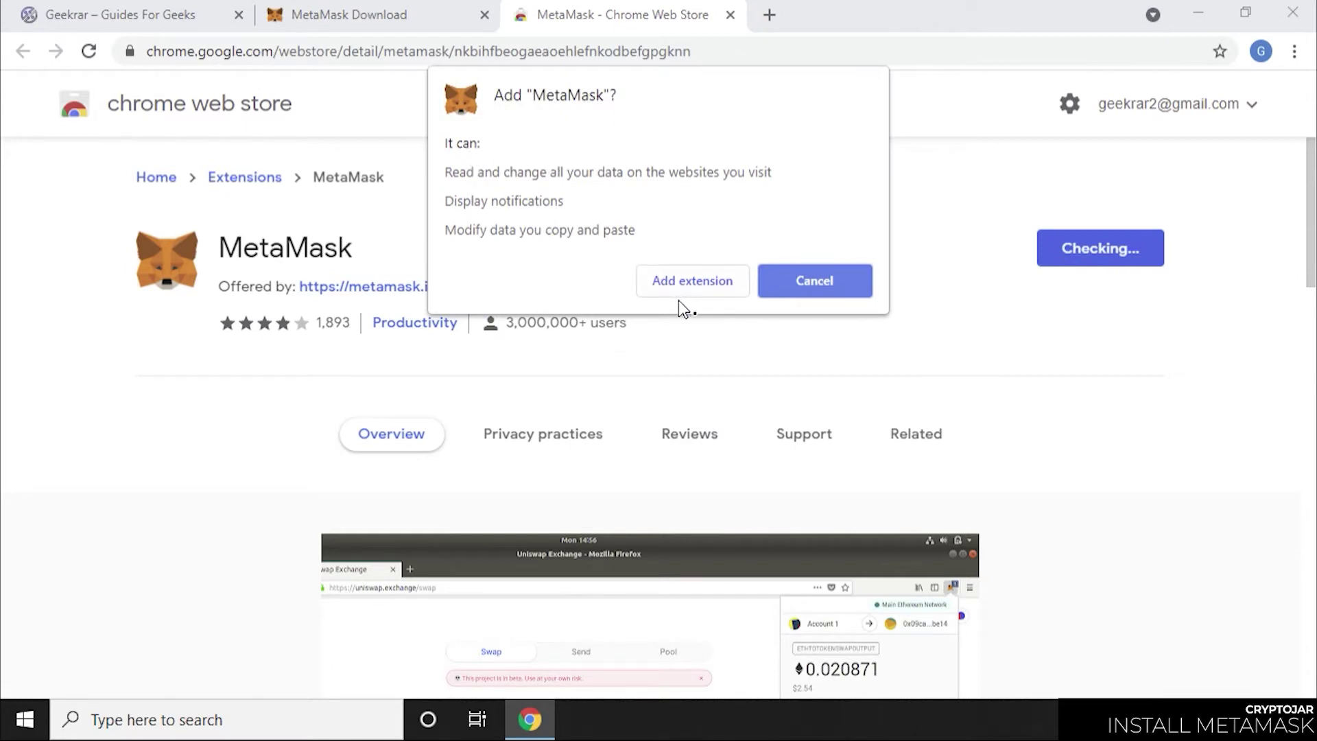
- Confirm Add extension so MetaMask installs in Chrome
click(688, 283)
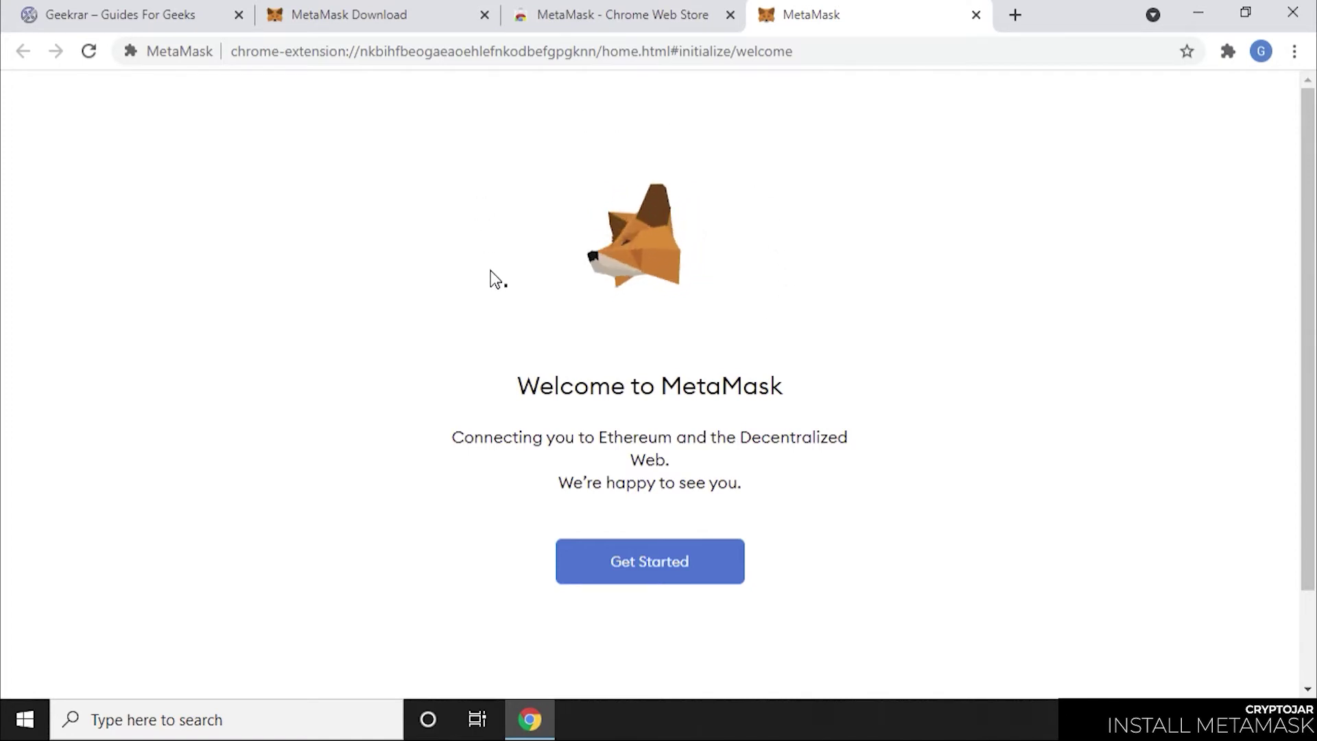
- Start MetaMask setup, choose Create a Wallet, and agree to share anonymous usage data
click(648, 577)
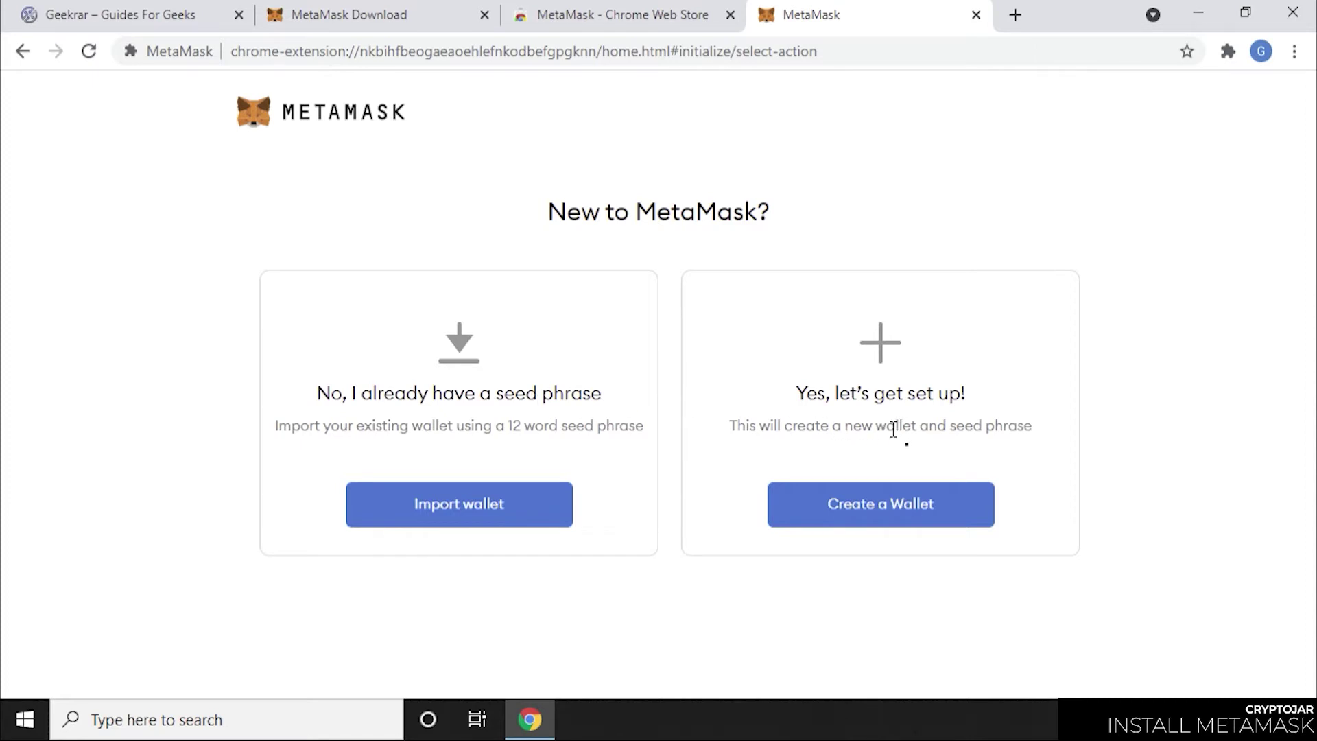
click(869, 515)
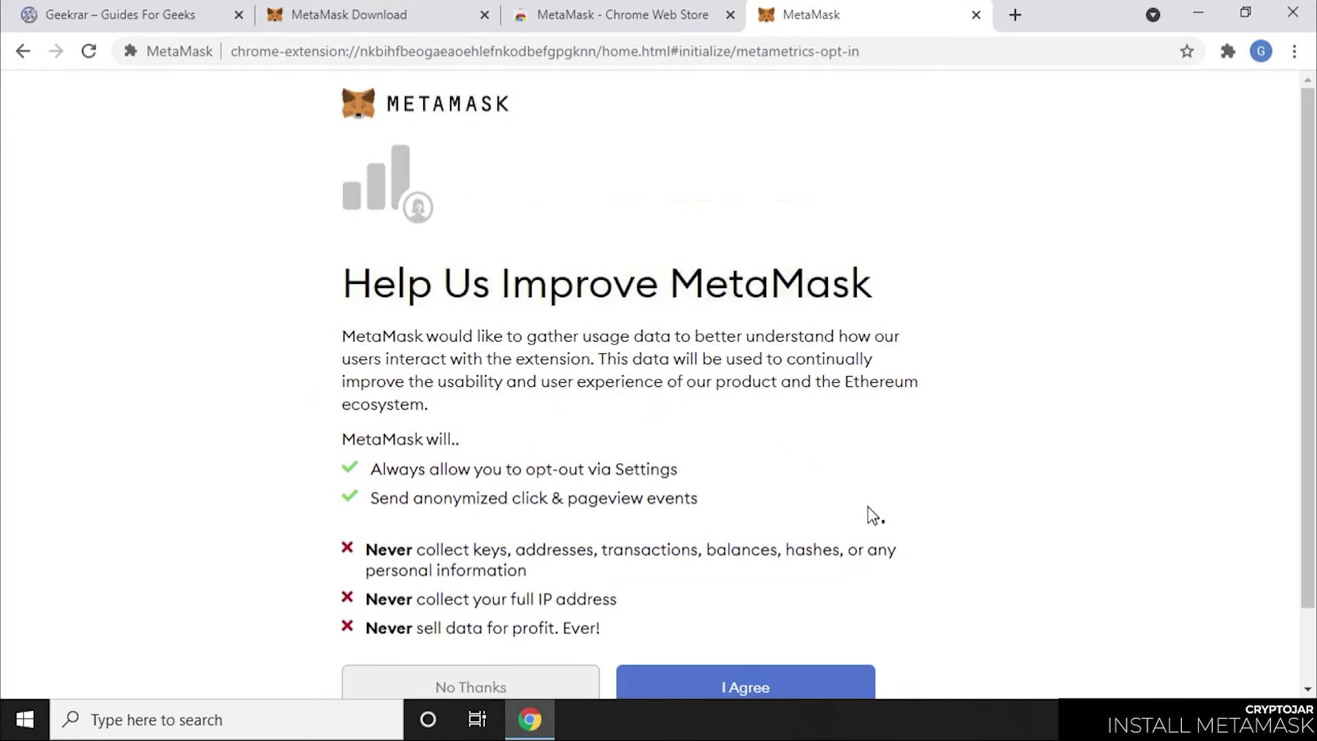
scroll(869, 508, down, 2)
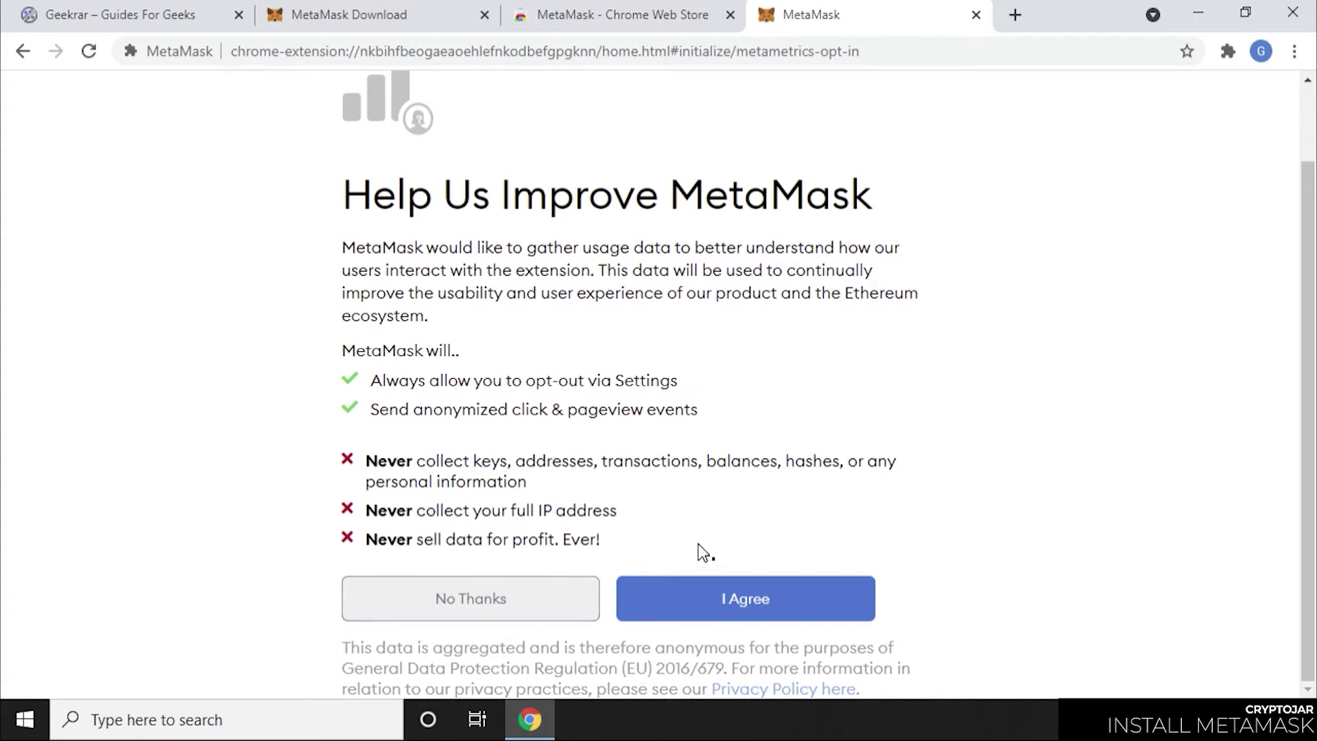
click(746, 597)
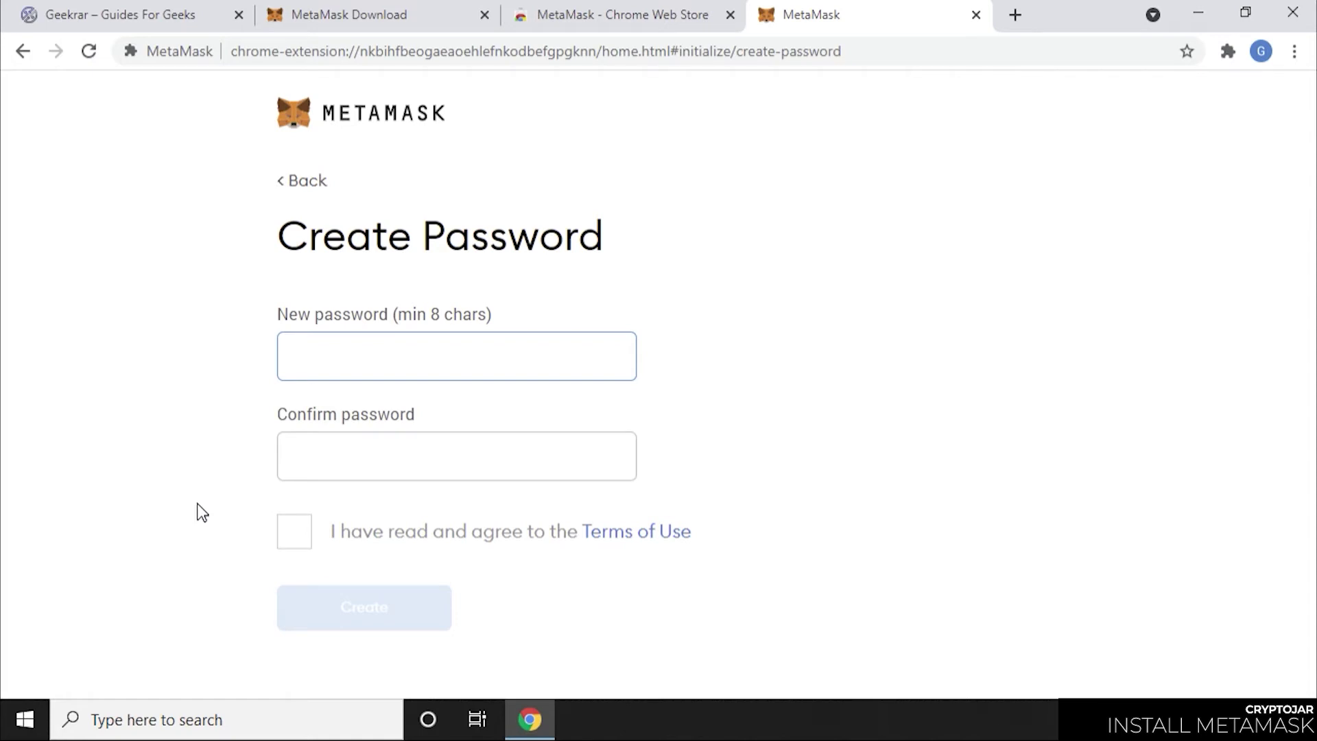
- Paste the wallet password into both password fields, accept the Terms of Use, and create the wallet
key(ctrl+v)
click(447, 457)
key(ctrl+v)
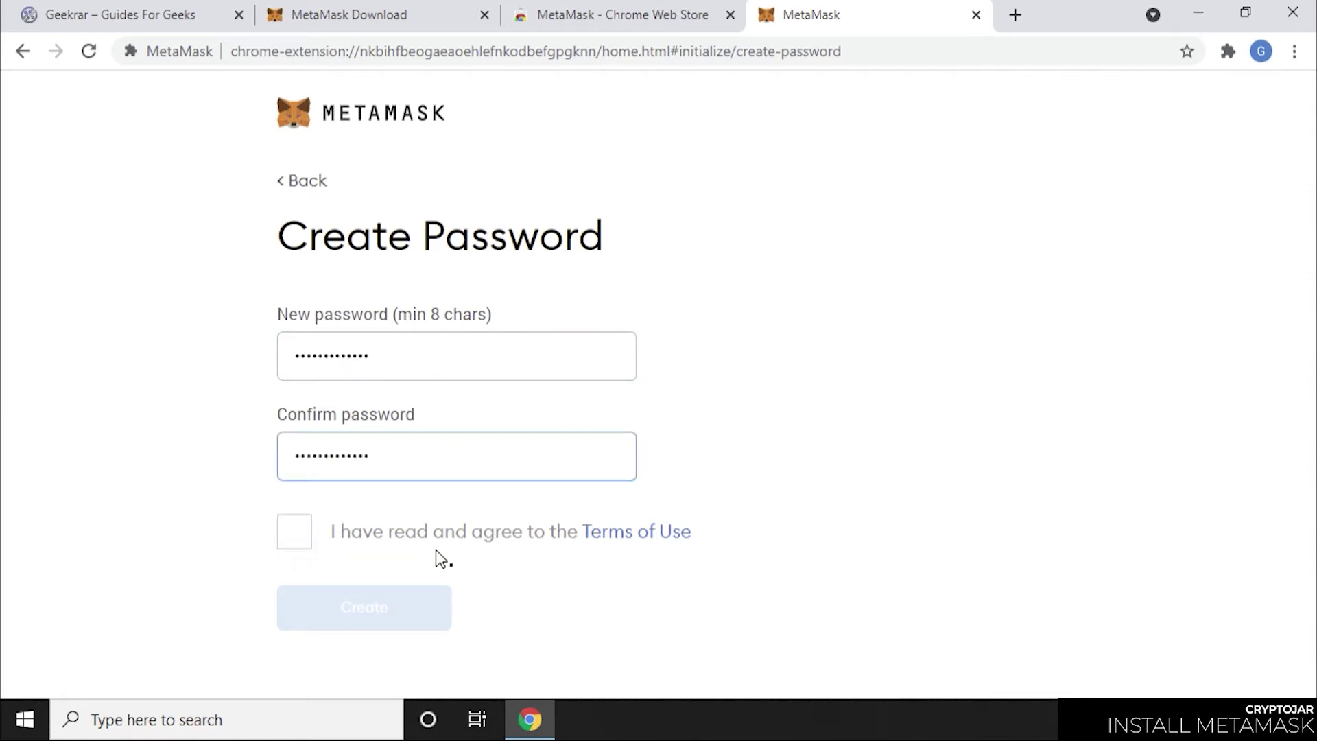
click(306, 541)
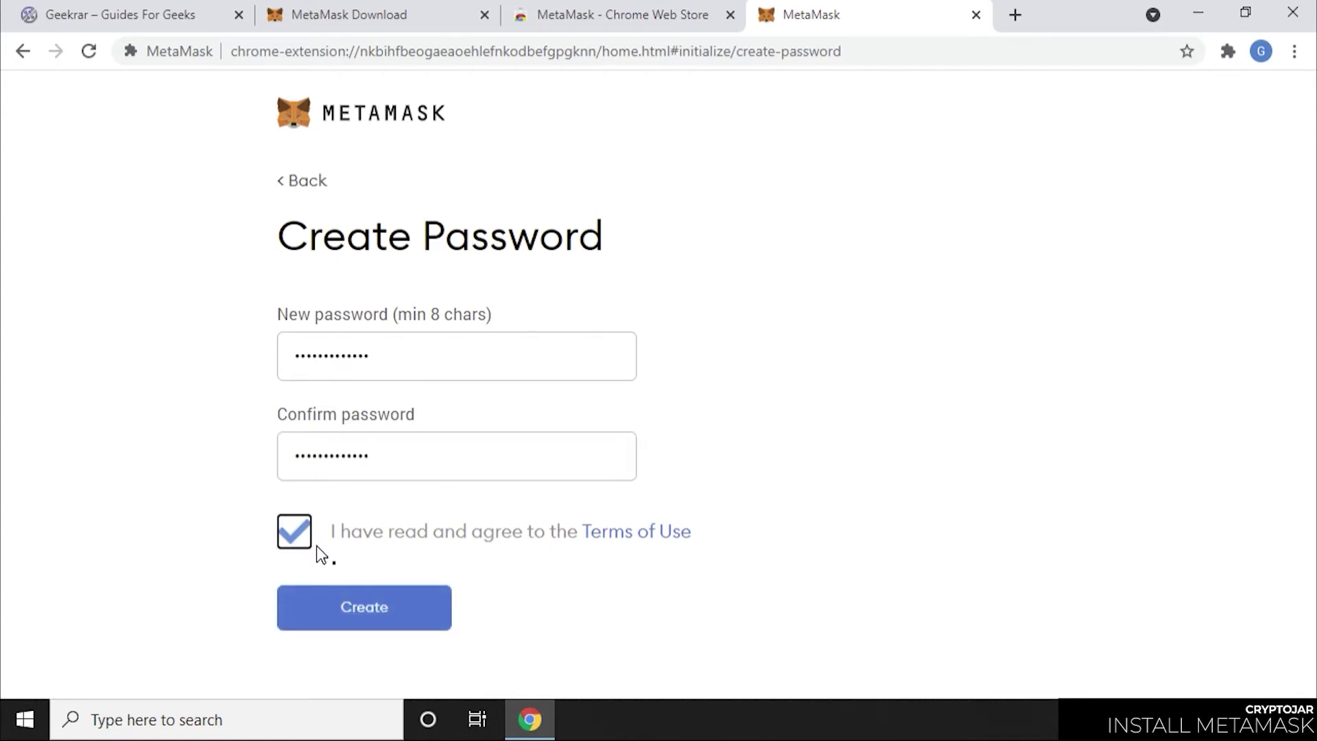
click(385, 604)
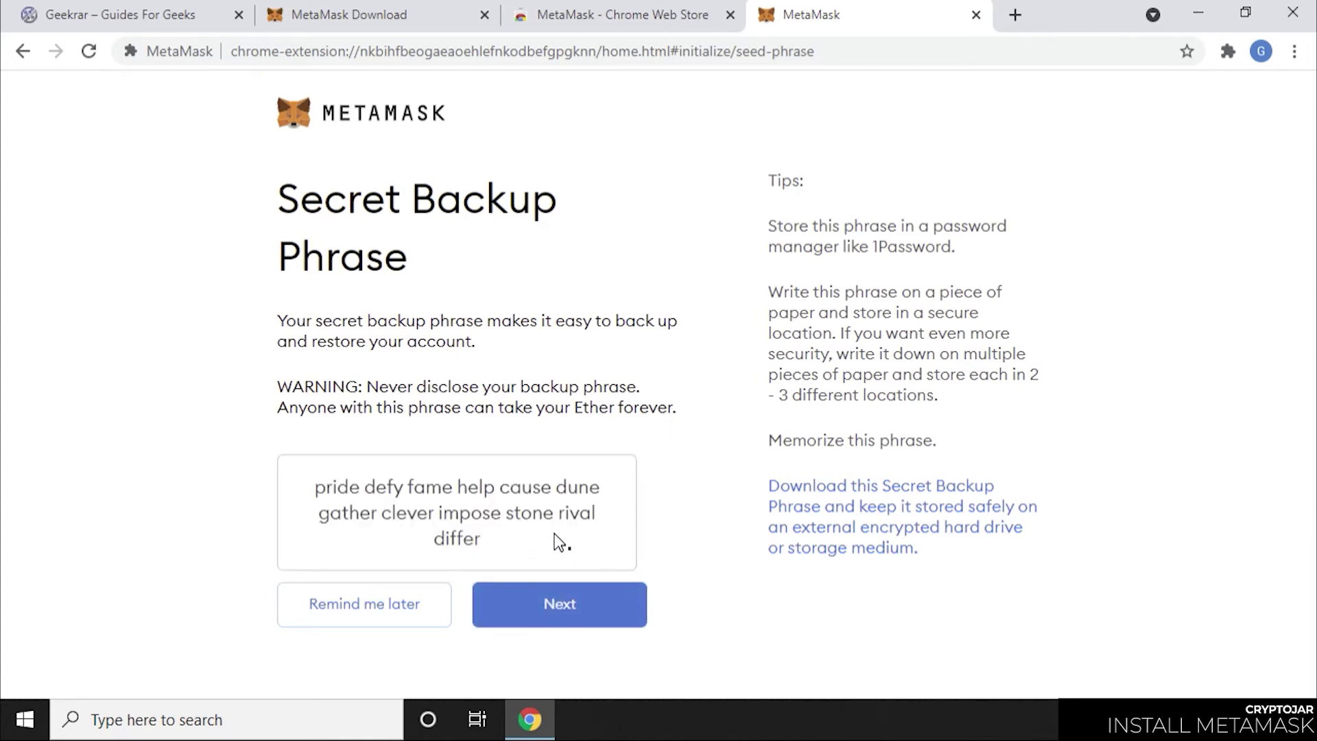
- Select and copy the secret backup phrase, then continue to its confirmation page
drag(315, 488, 577, 530)
right_click(571, 512)
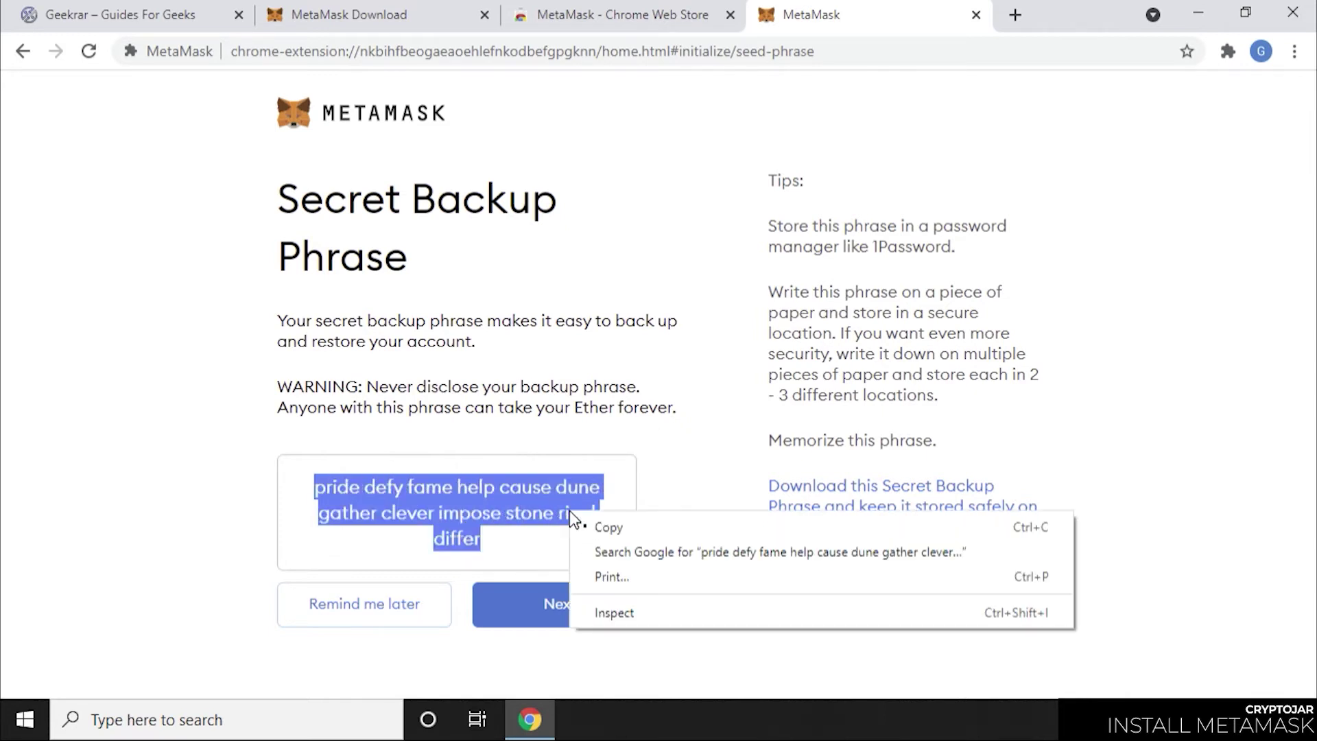
click(605, 529)
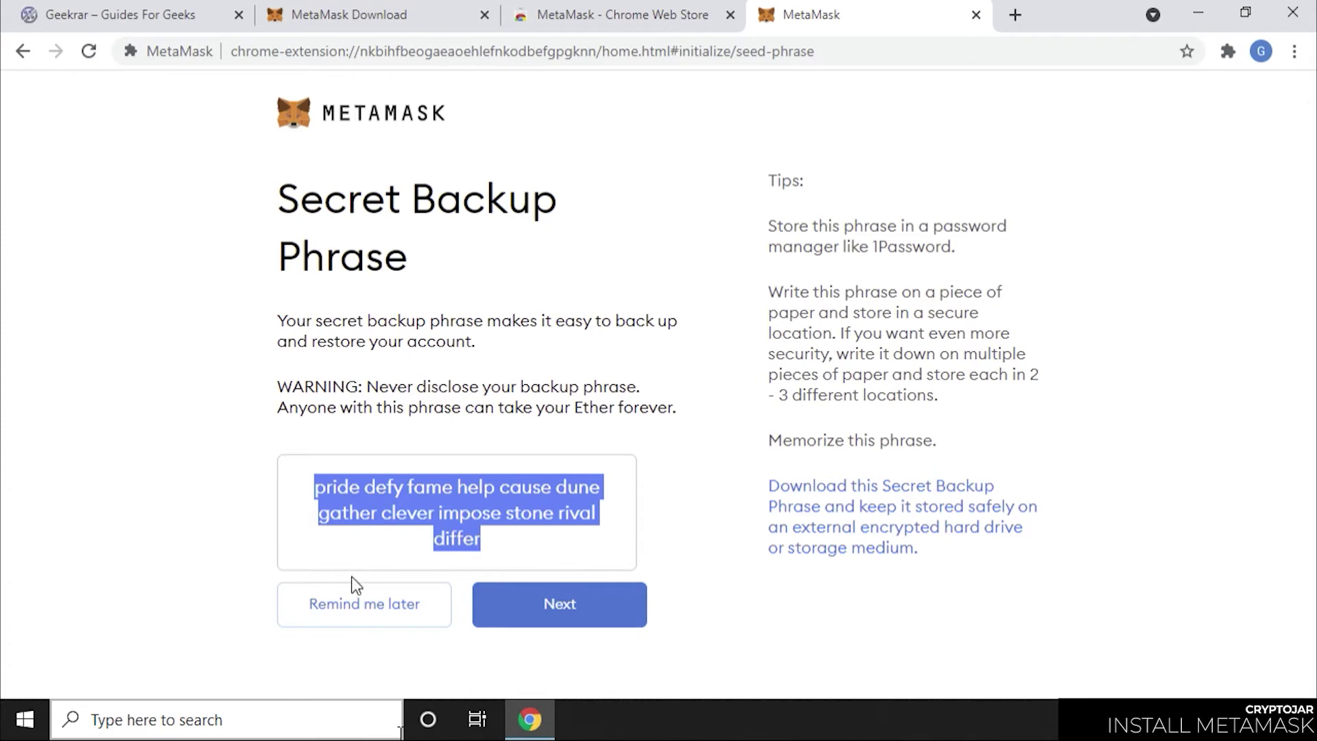
click(543, 607)
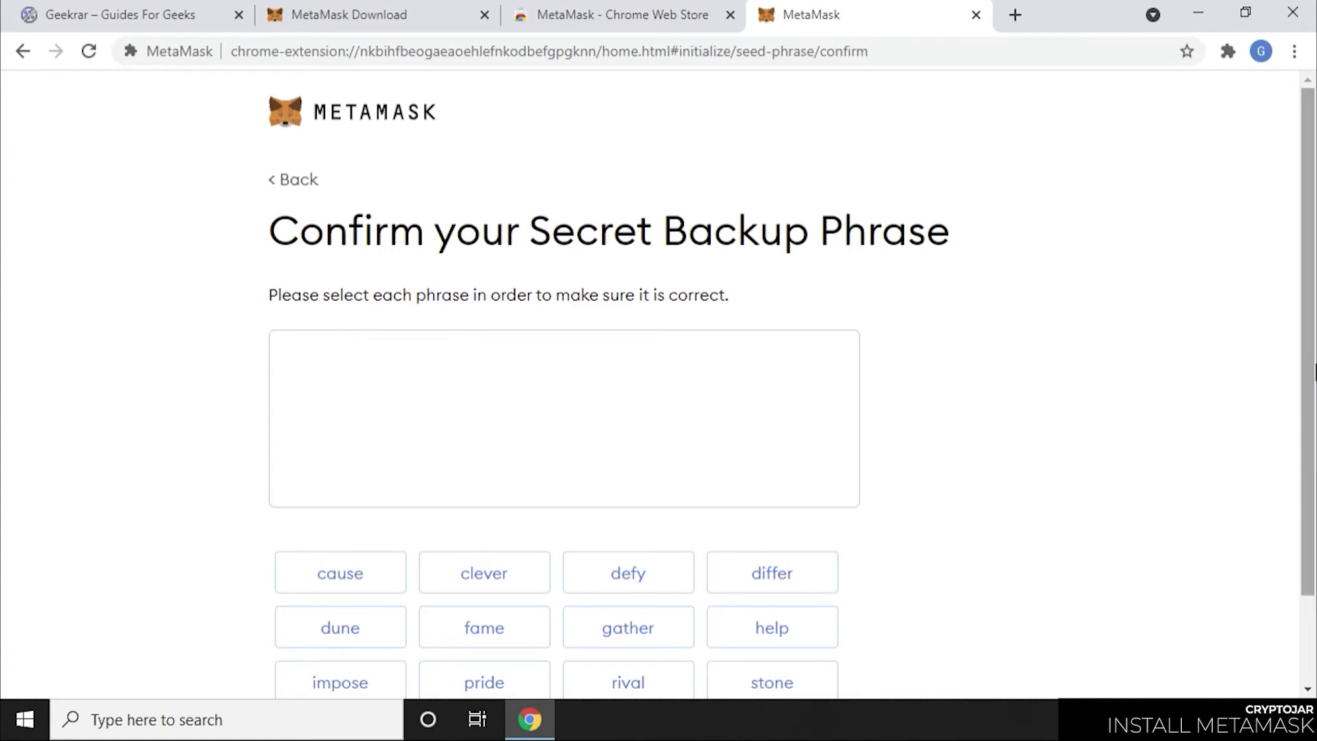
- Pick all twelve backup phrase words in their original order, confirm, and finish the setup
drag(1310, 373, 1310, 444)
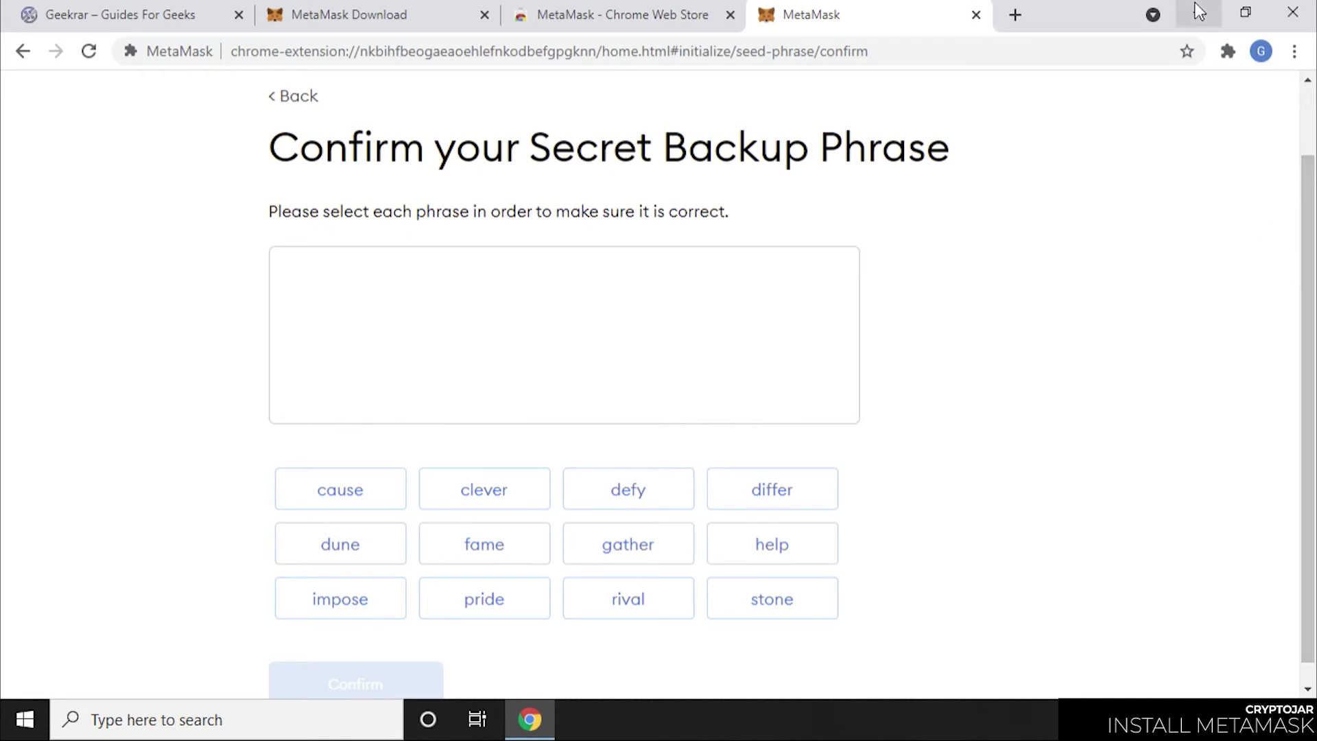
click(456, 607)
click(645, 492)
click(480, 545)
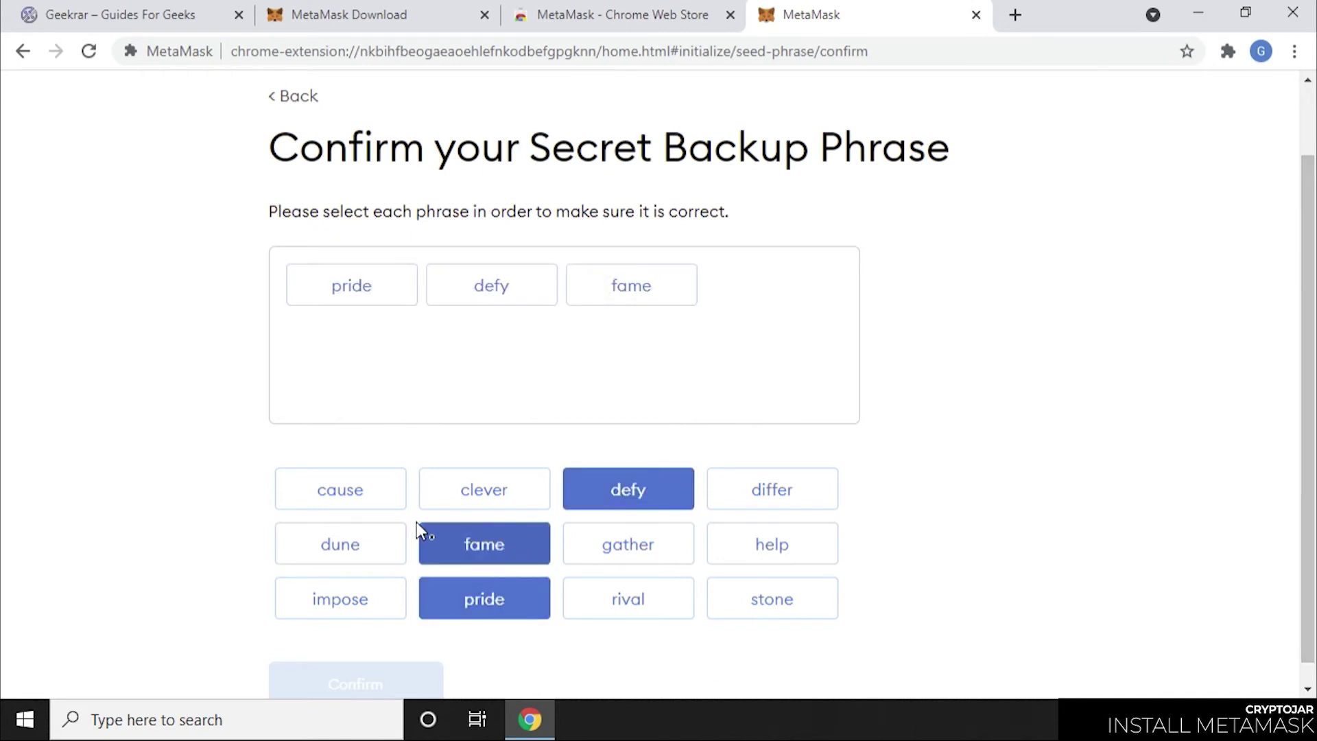
click(781, 547)
click(340, 489)
click(338, 543)
click(638, 547)
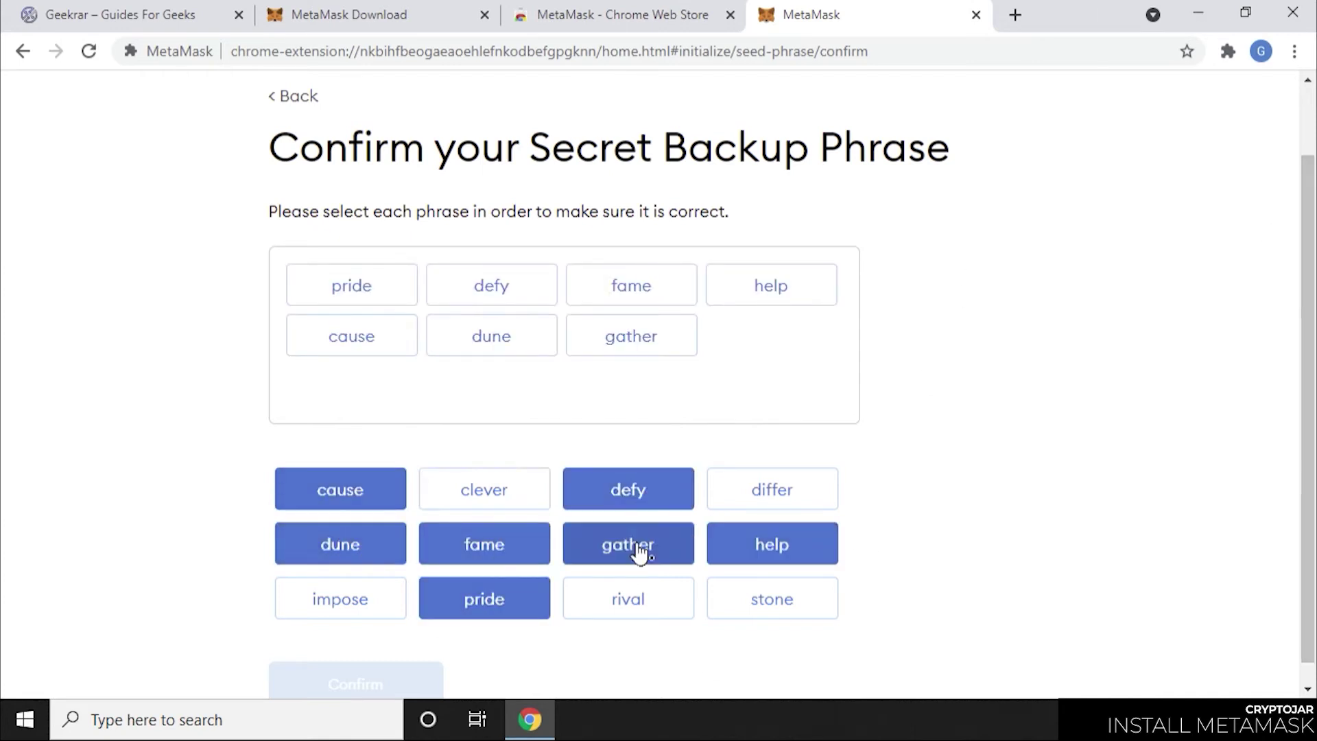
click(484, 491)
click(340, 598)
click(734, 600)
click(628, 599)
click(770, 488)
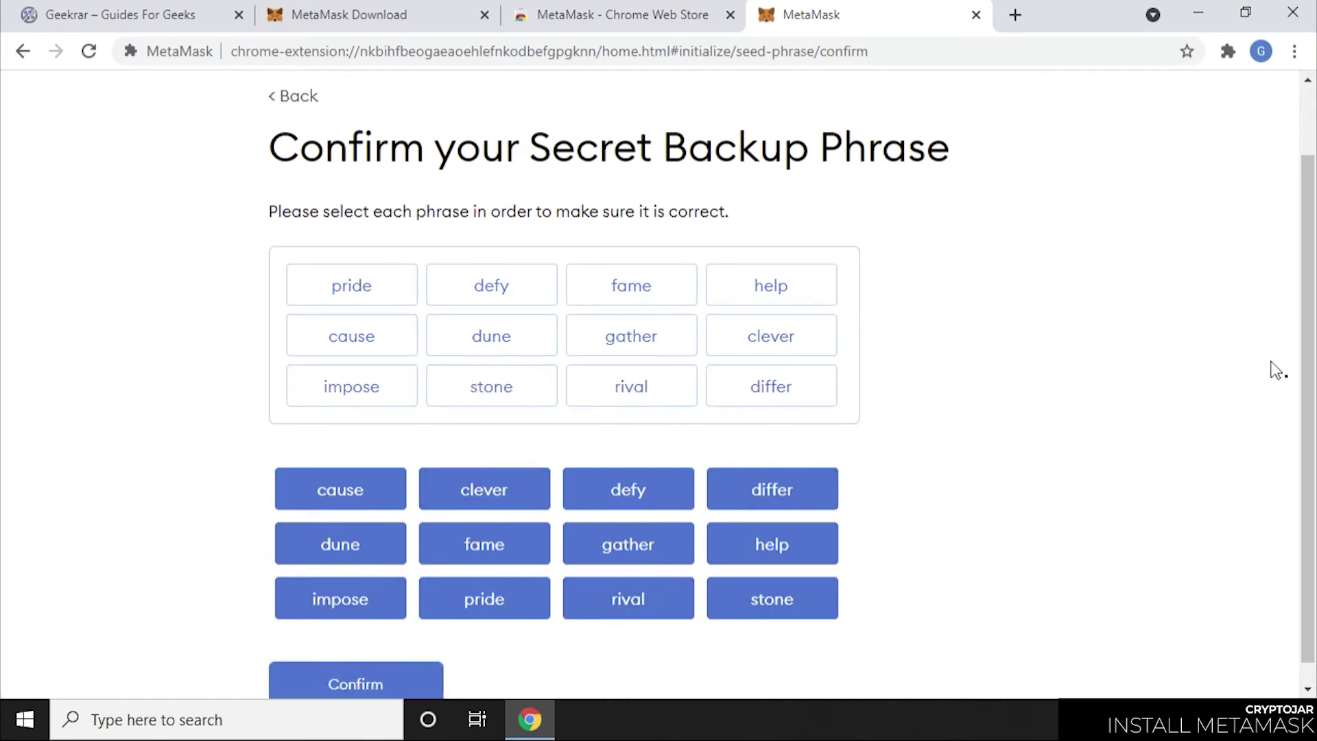
click(351, 685)
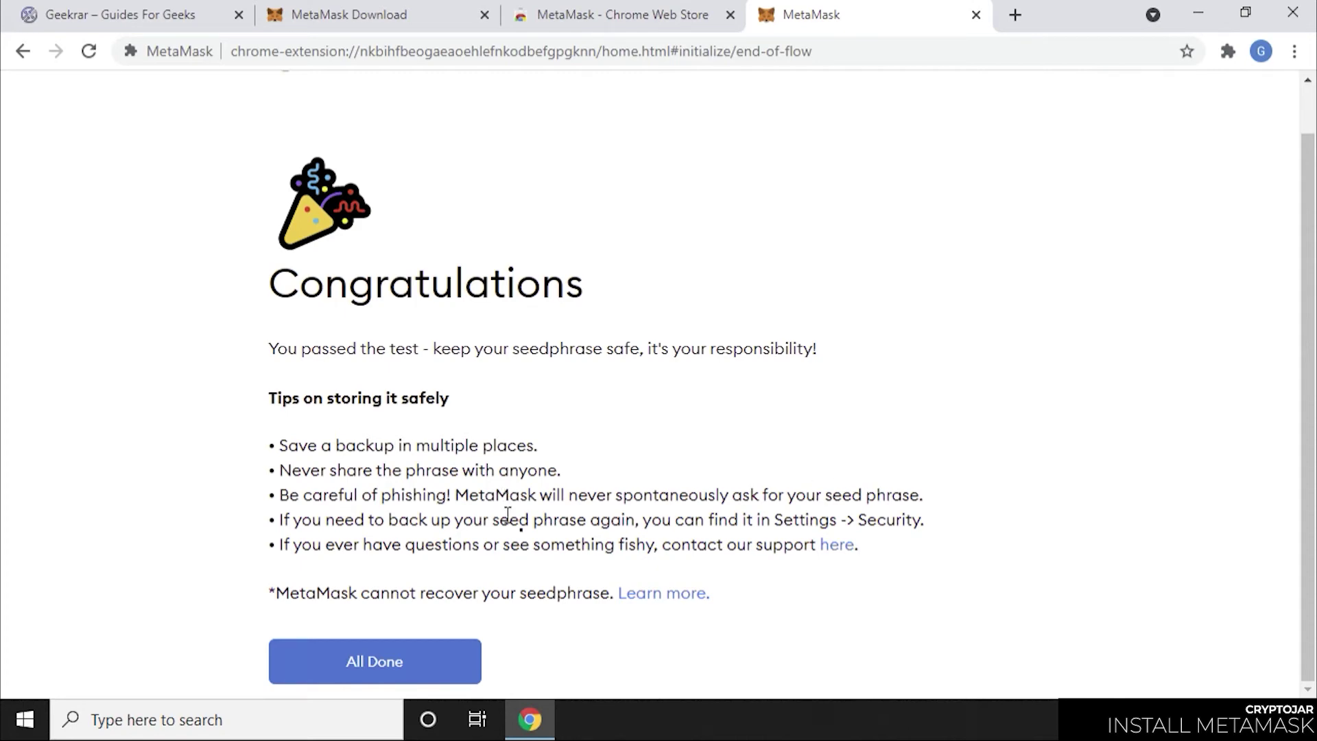
click(377, 661)
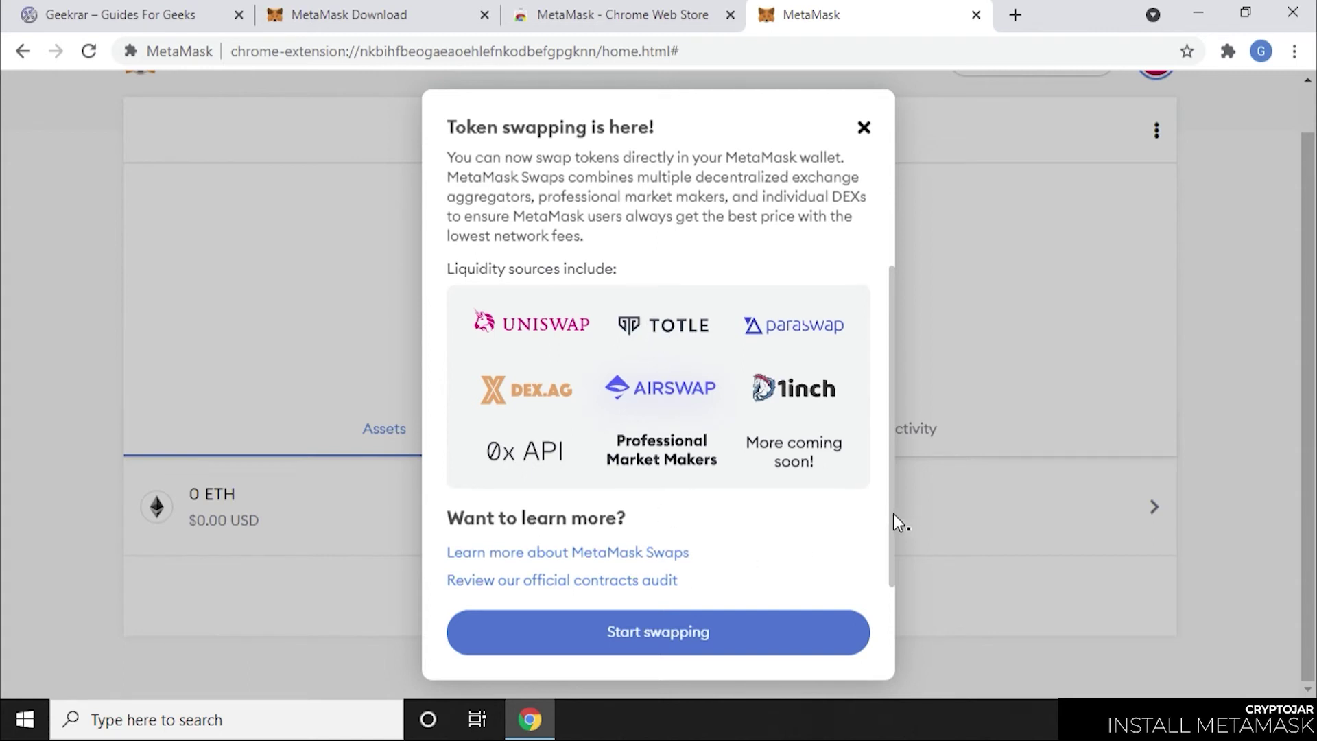
- Open the Swap form, browse the token list without choosing a token, and cancel back to the wallet
scroll(893, 513, down, 1)
click(749, 648)
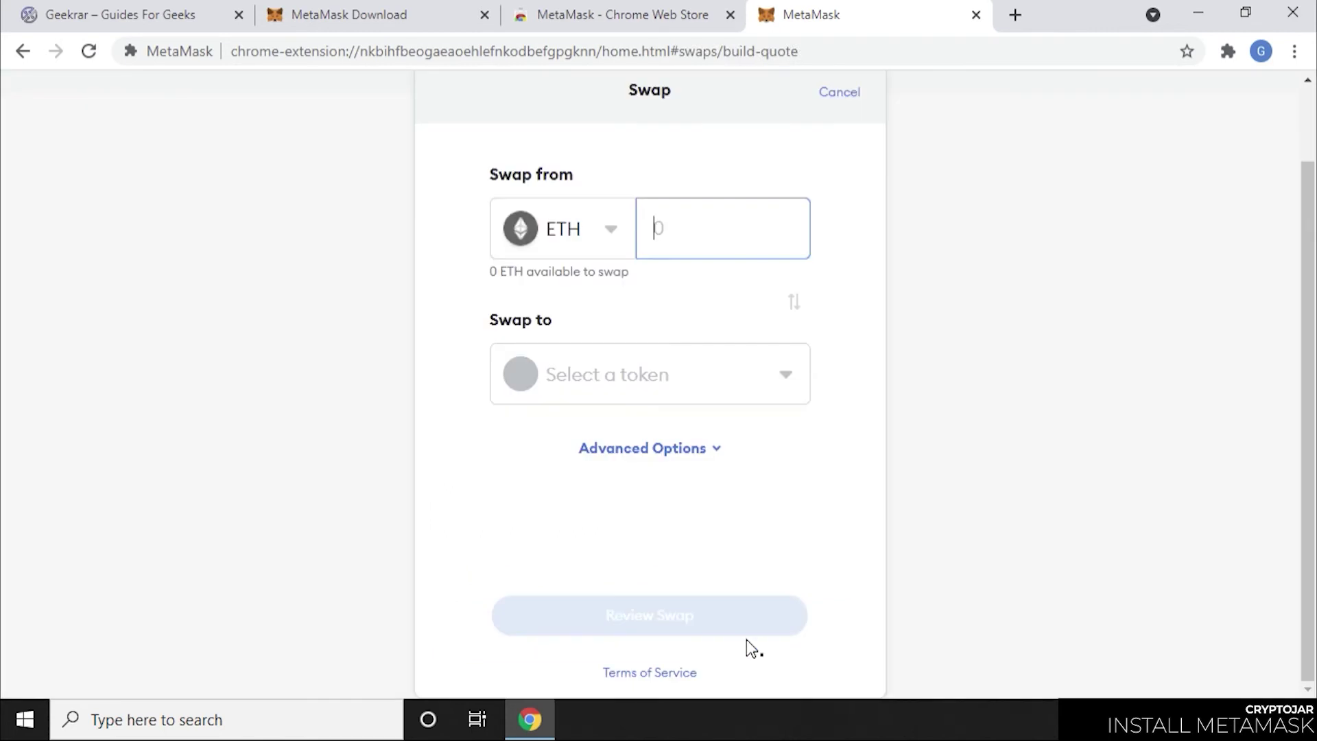
click(630, 395)
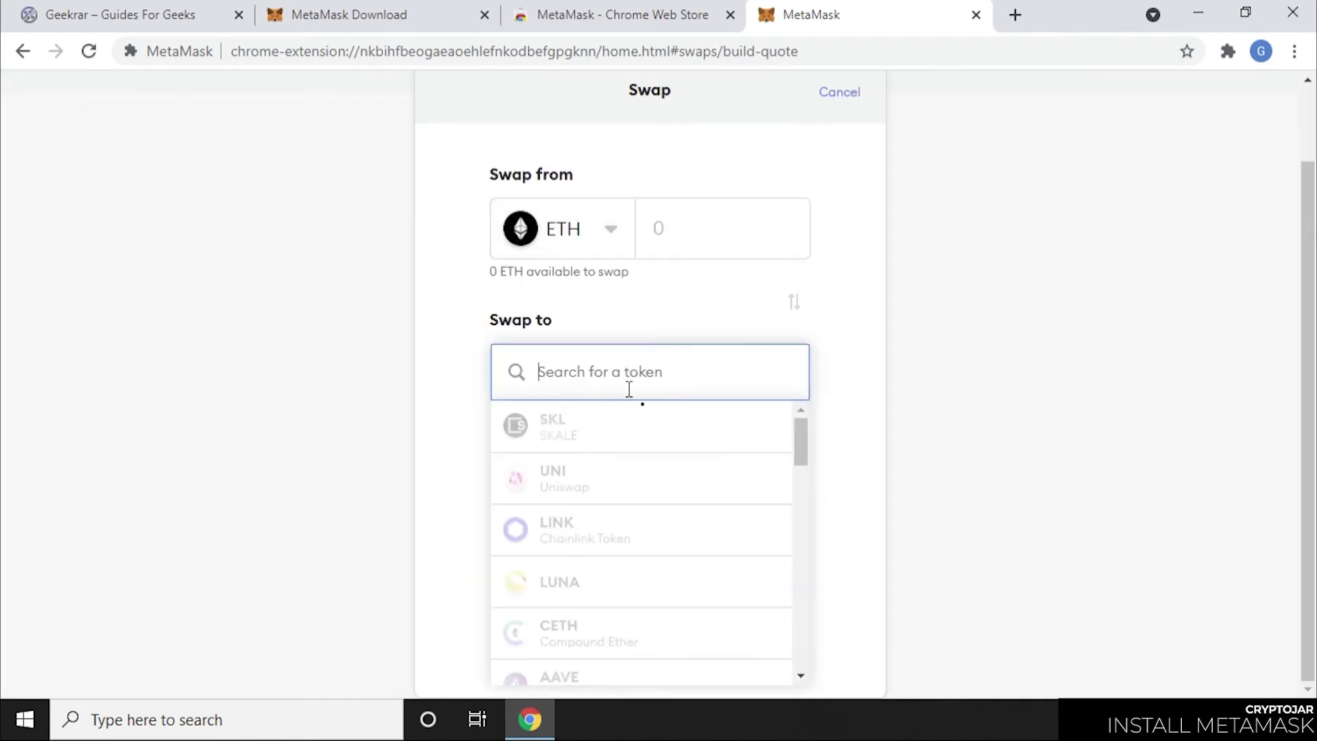
scroll(632, 573, down, 7)
scroll(632, 573, down, 5)
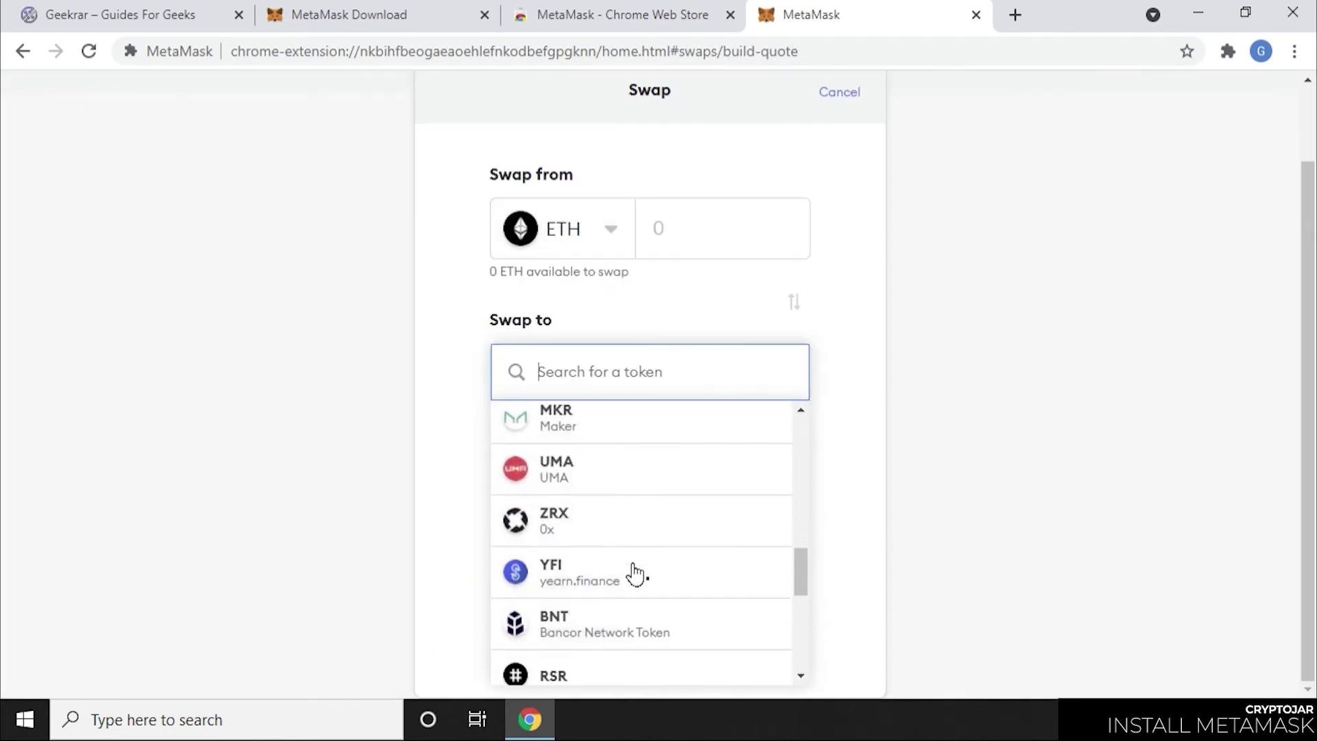
scroll(631, 571, up, 7)
click(820, 412)
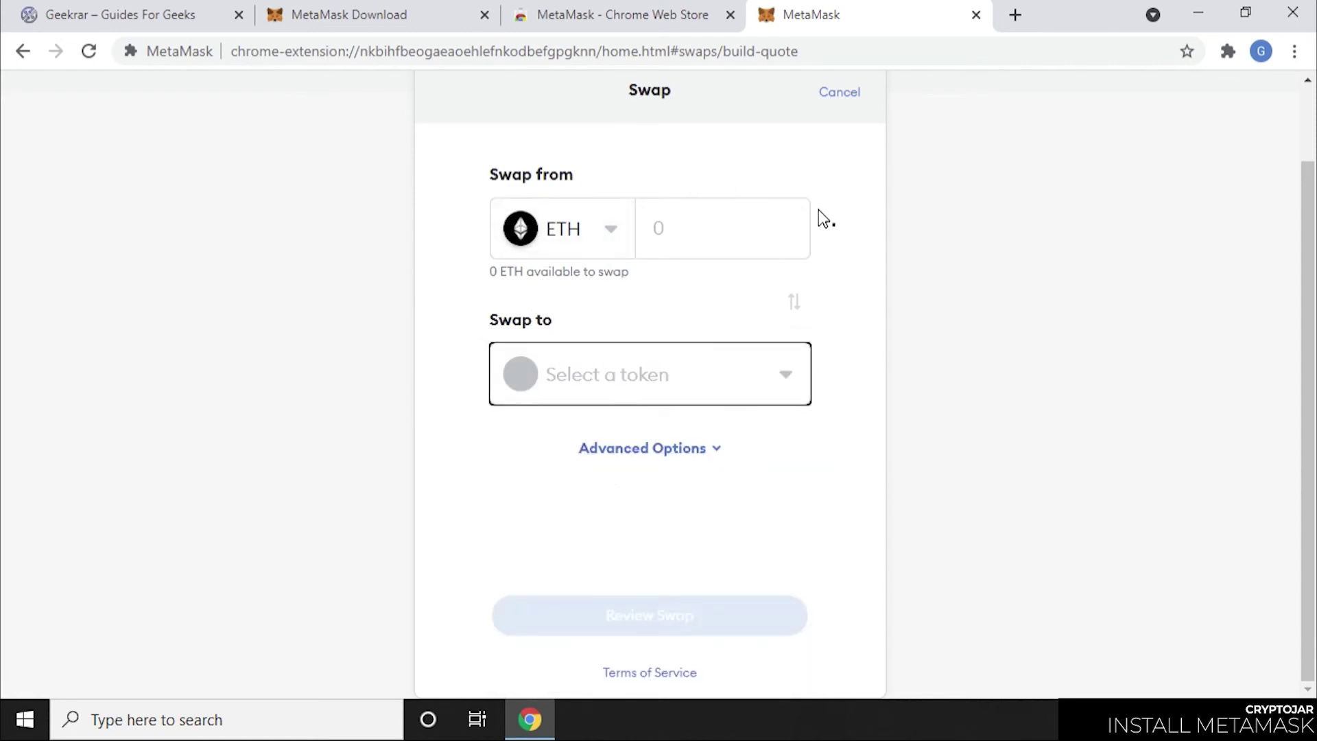
click(849, 95)
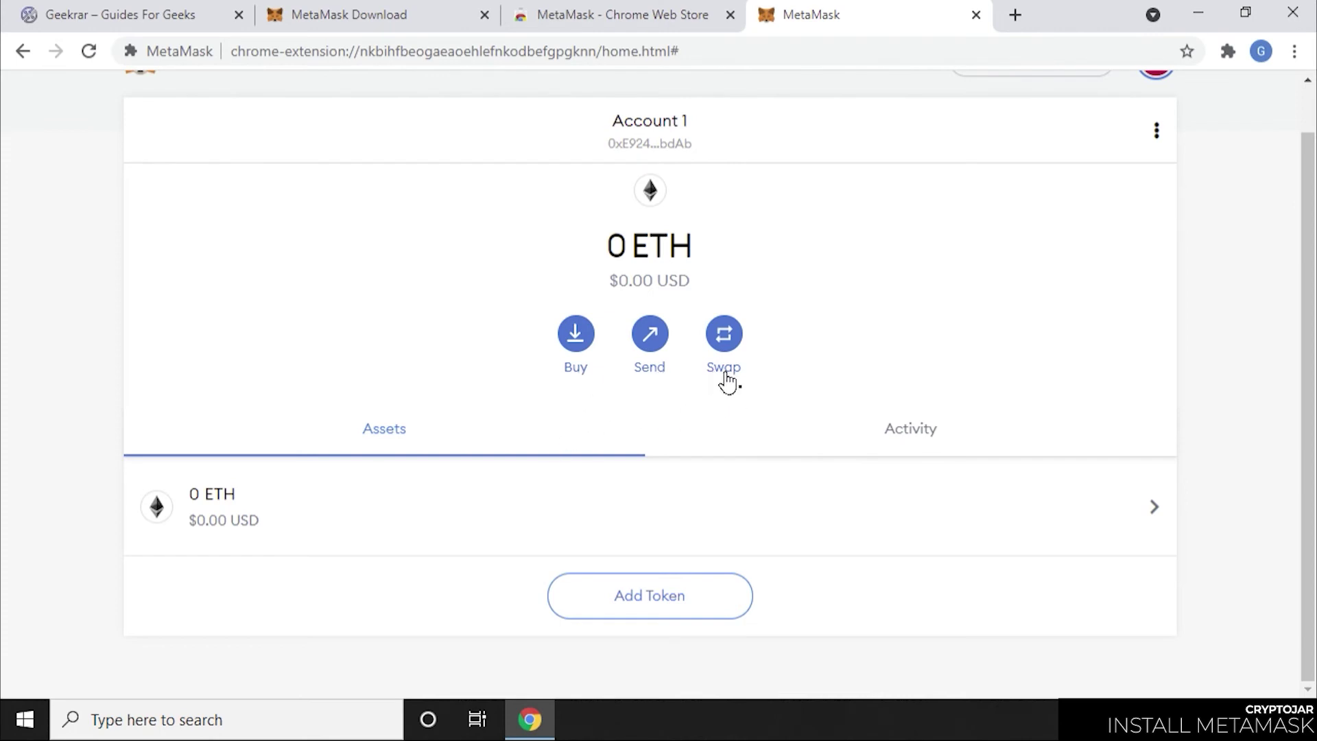
- Confirm the Activity list is empty, return to the 0 ETH Assets view, and open a new tab
click(766, 439)
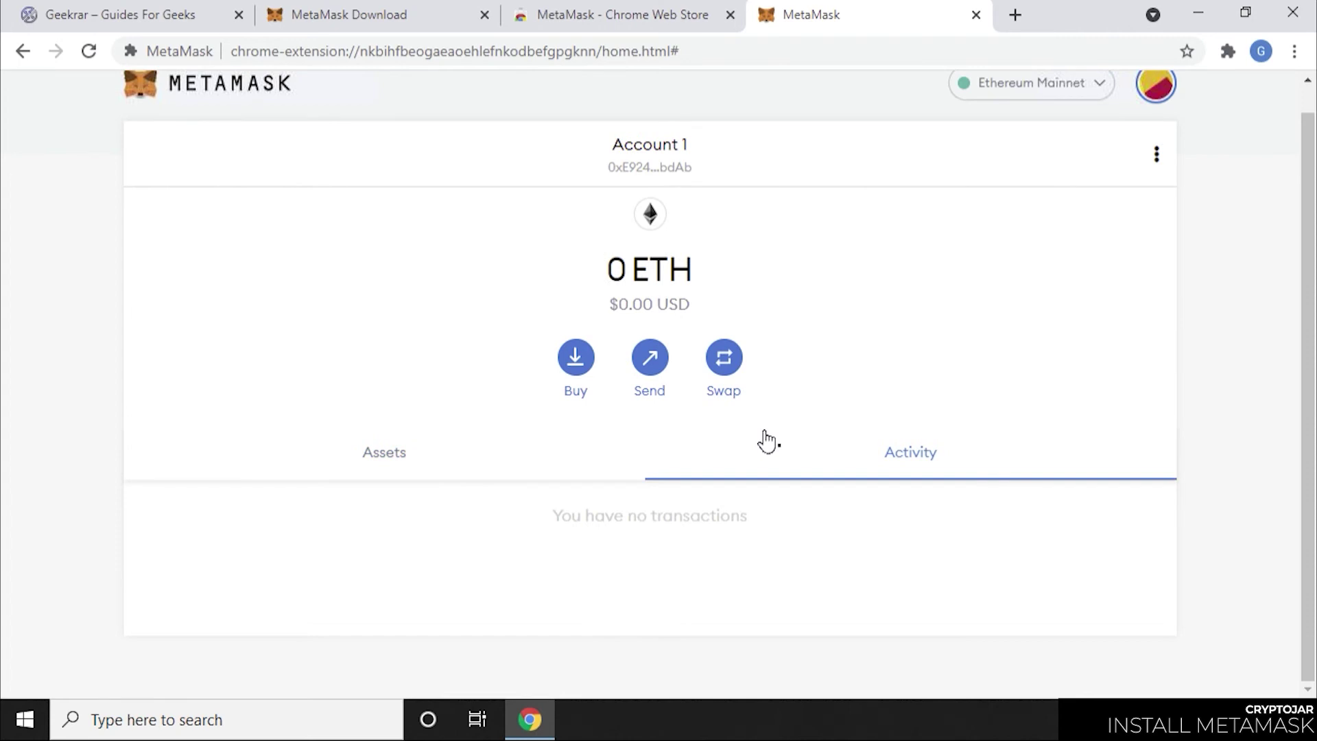
click(546, 451)
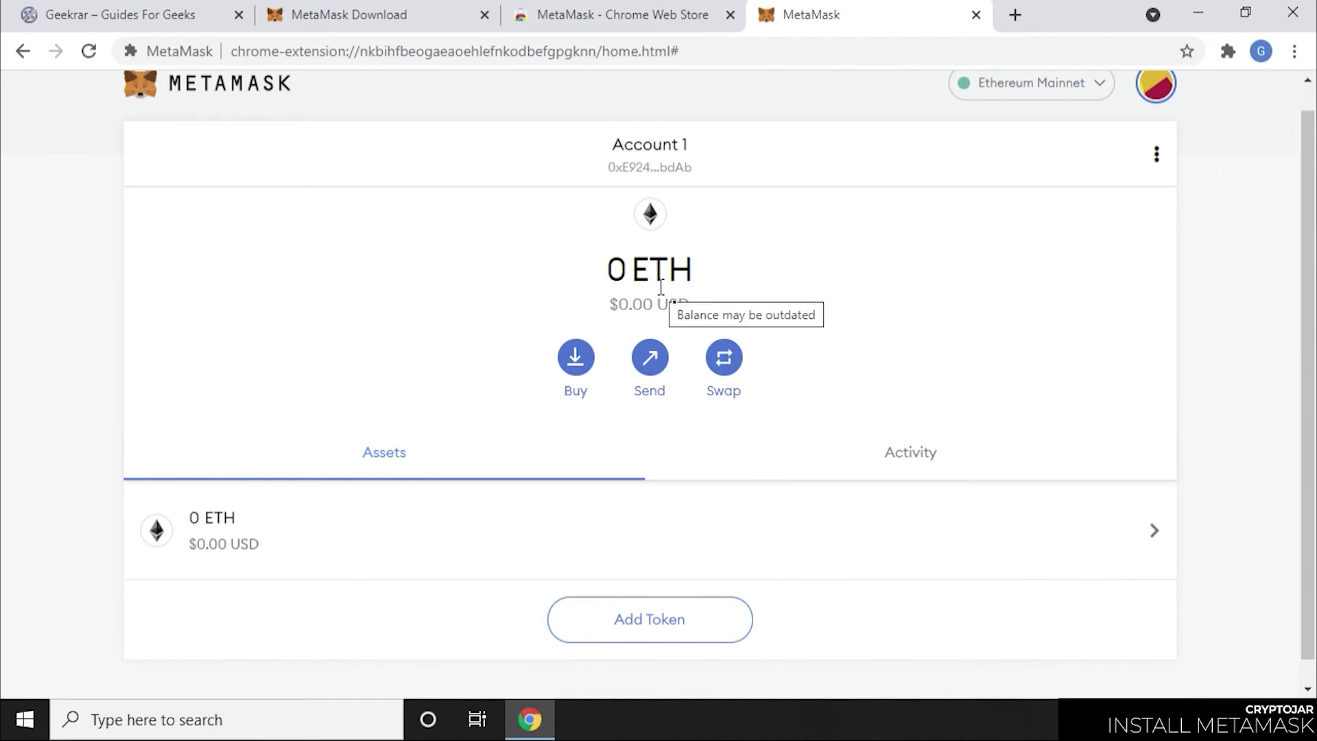
scroll(1001, 264, up, 1)
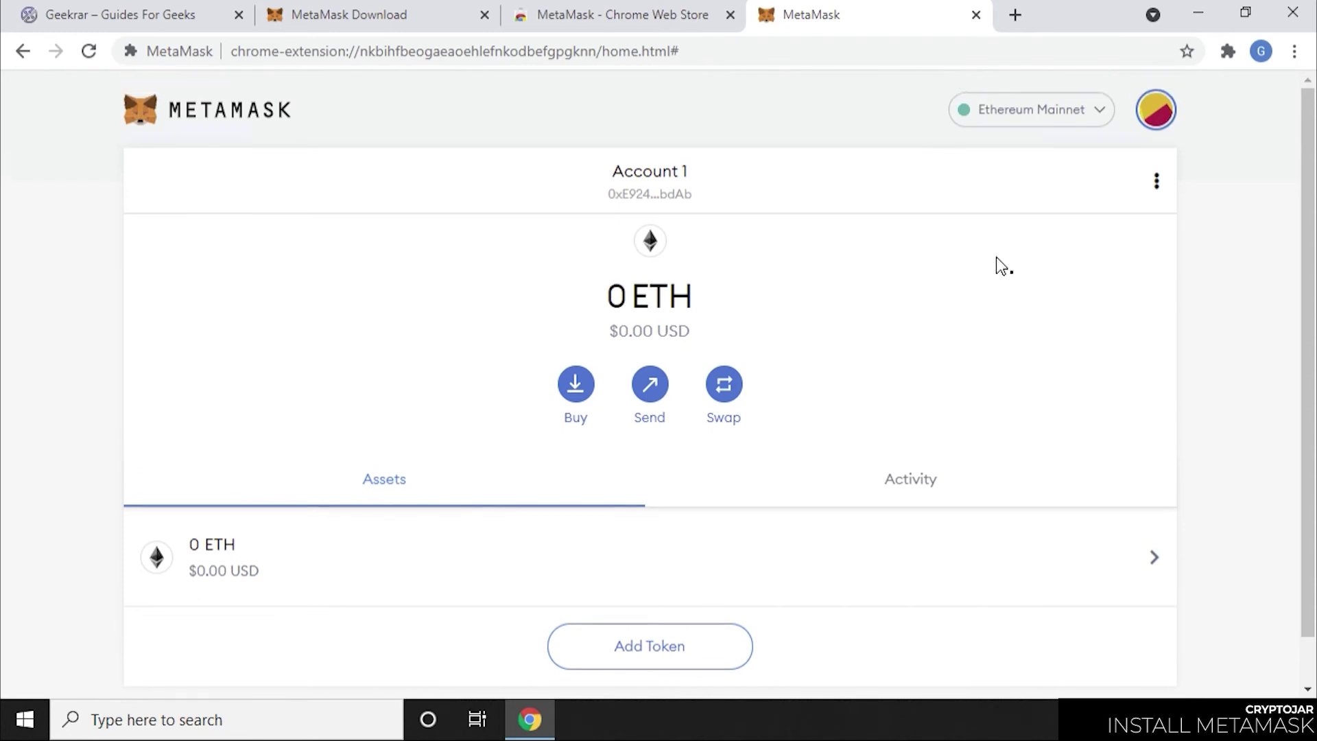
click(1014, 18)
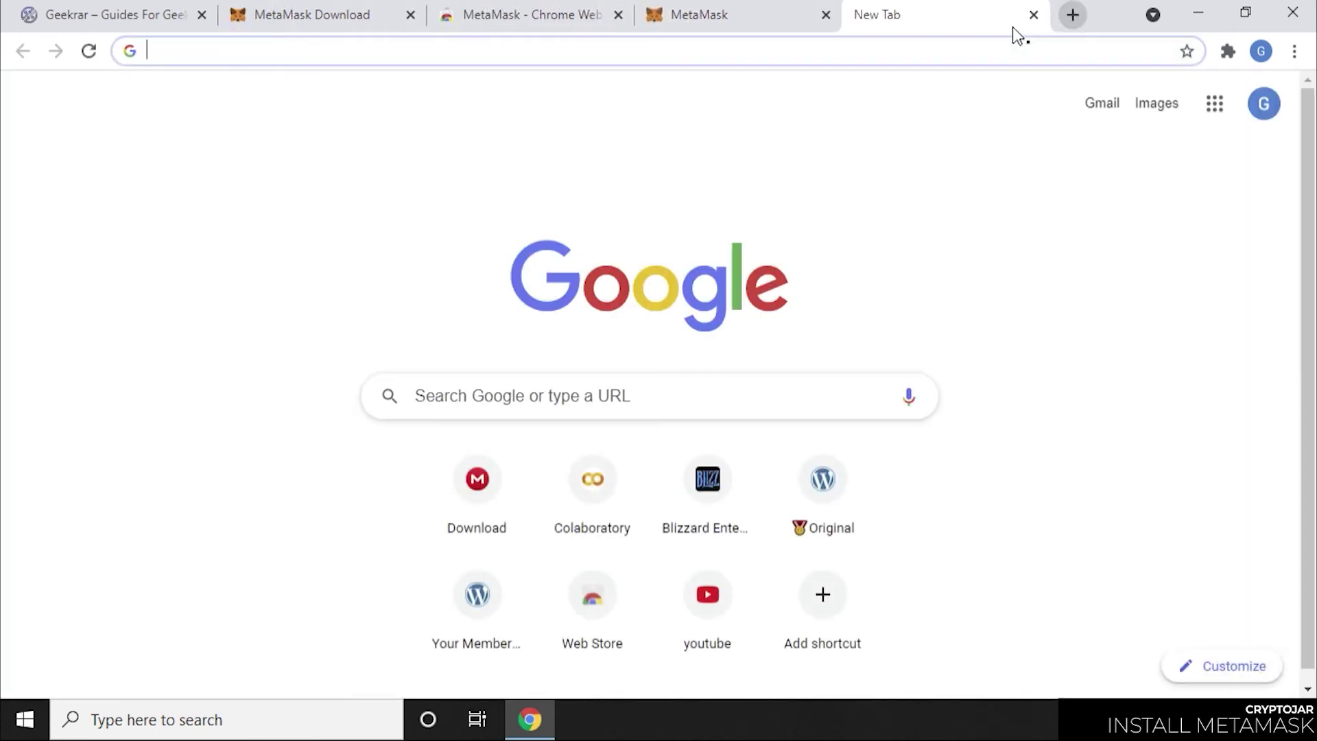
- Search for 'rarible' and bring up rarible.com's Connect your wallet page
text(rarib)
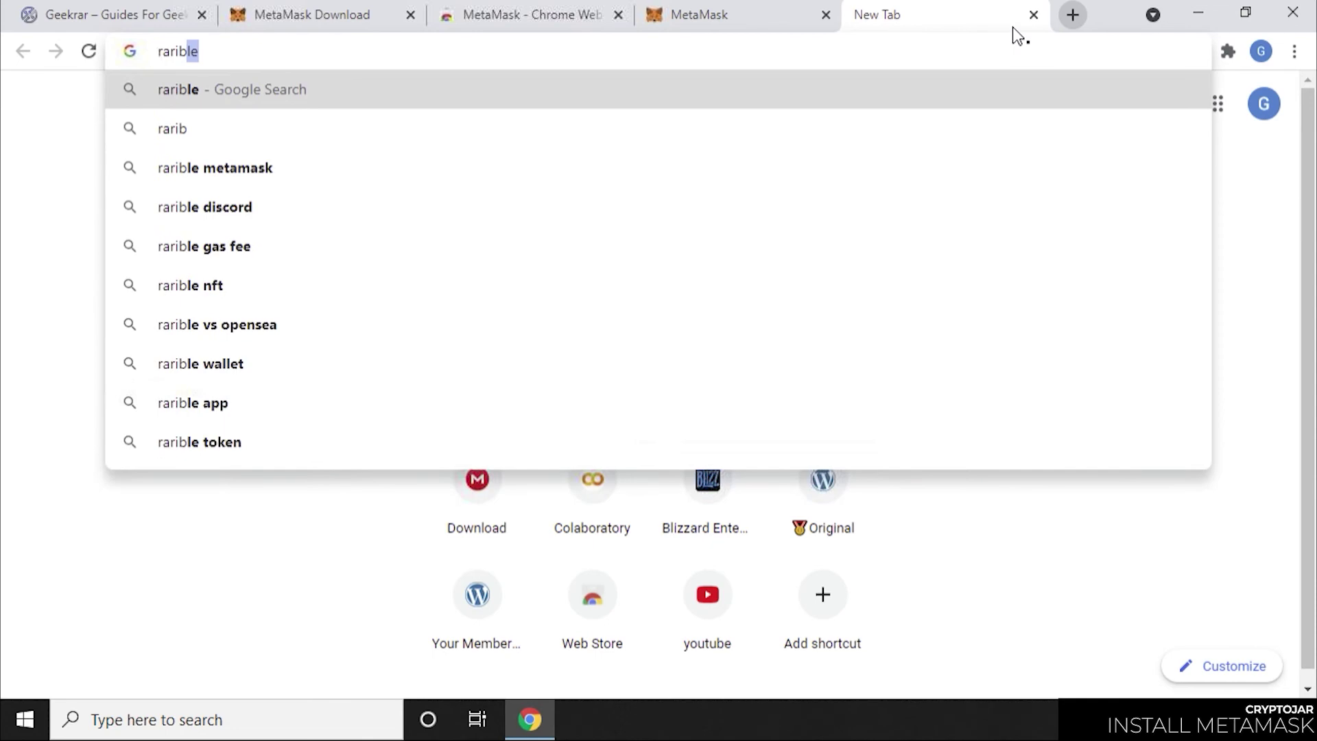
text(le)
key(Return)
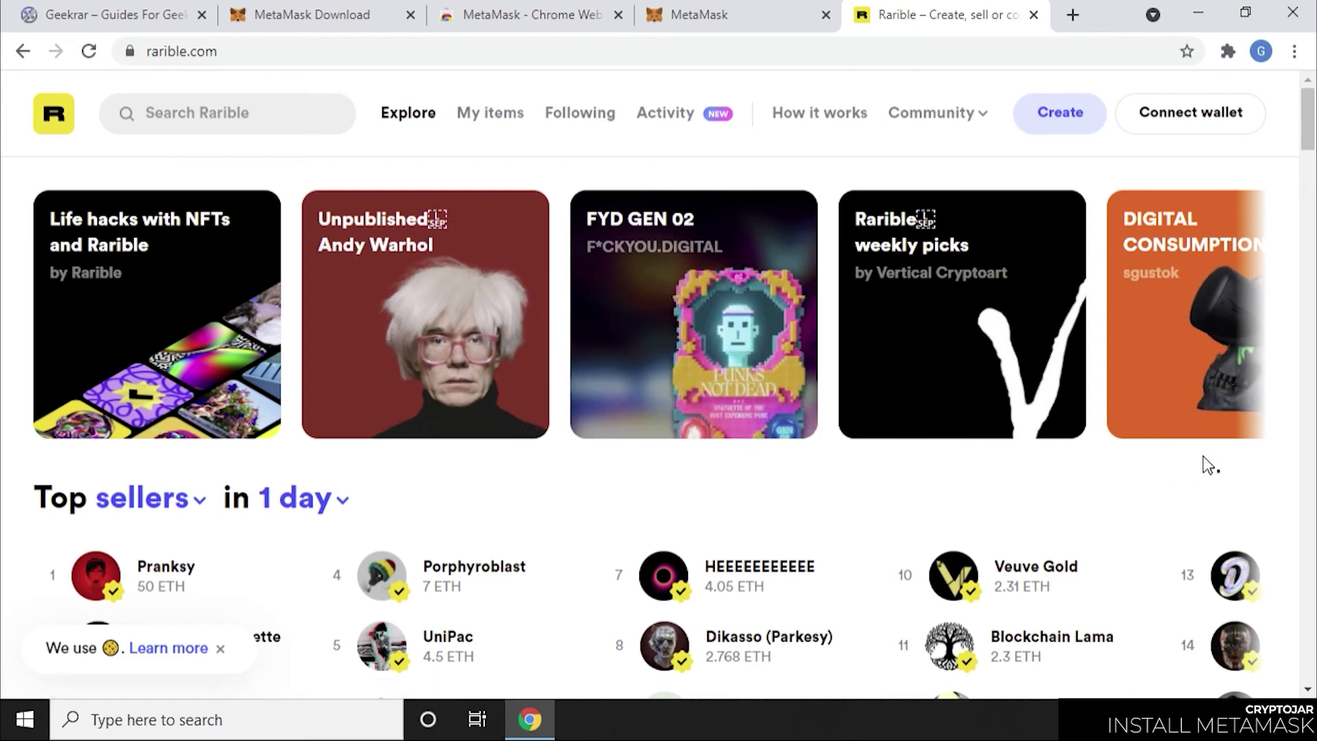
click(1188, 116)
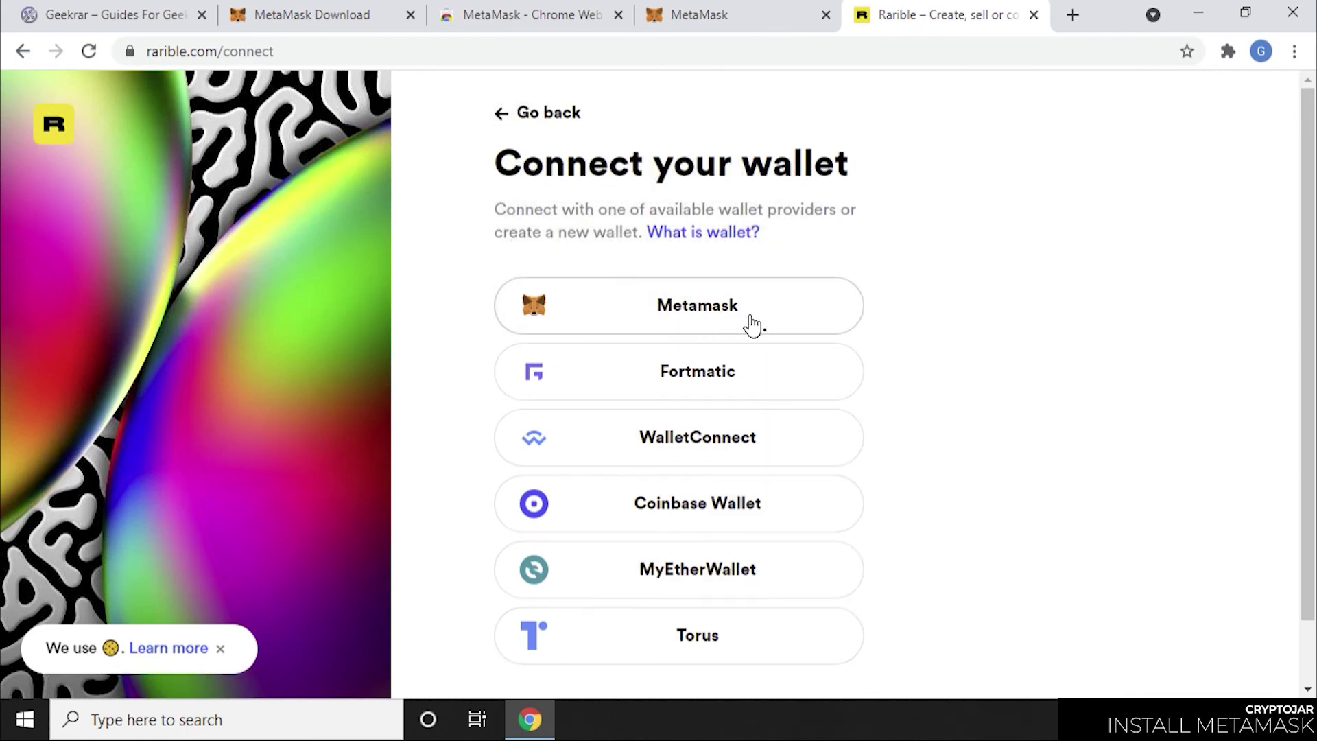
- Choose Metamask and approve connecting Account 1 to rarible.com
click(689, 312)
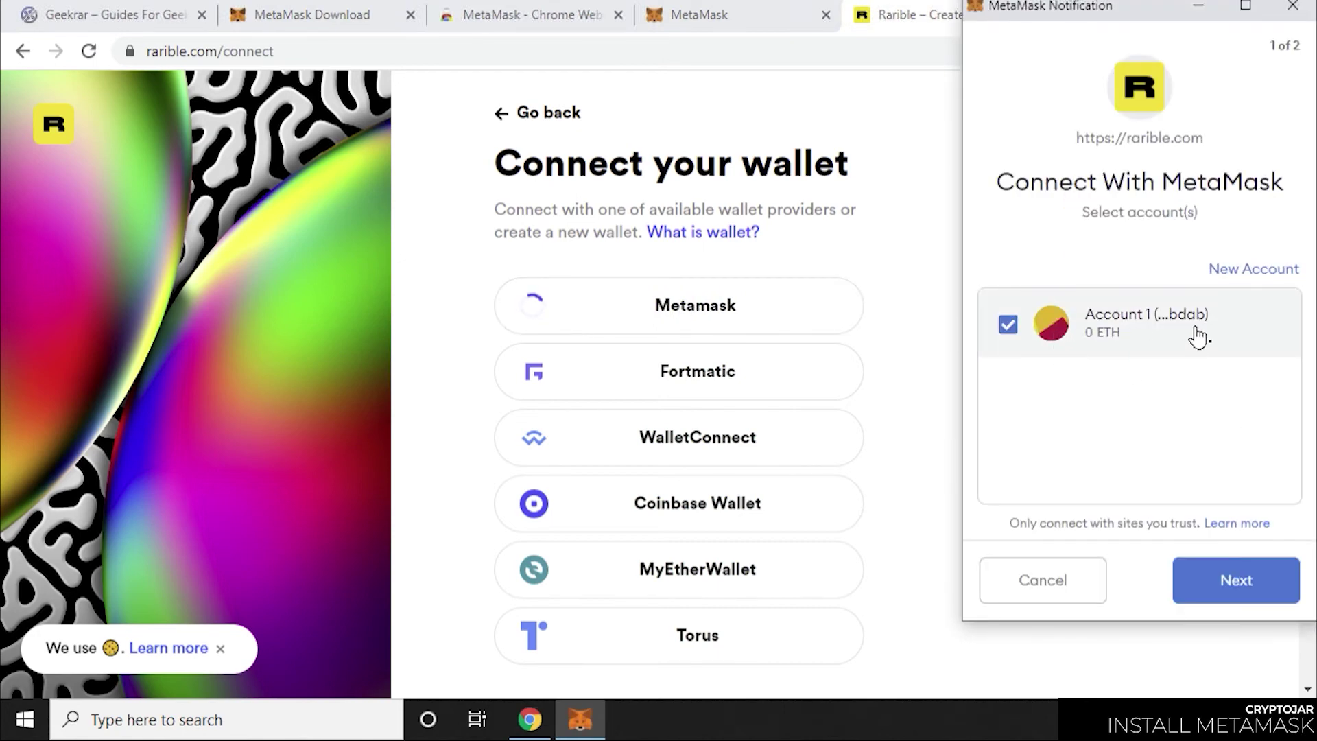
click(1222, 594)
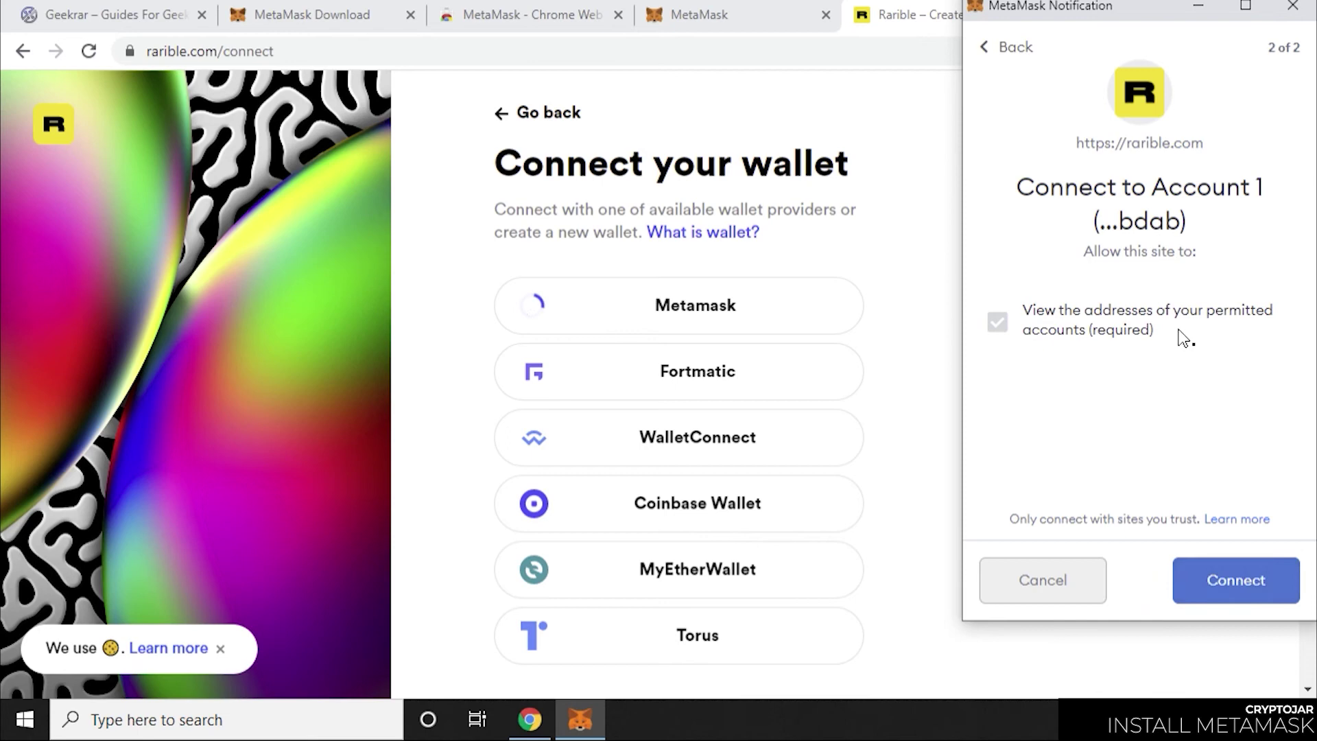
click(1233, 583)
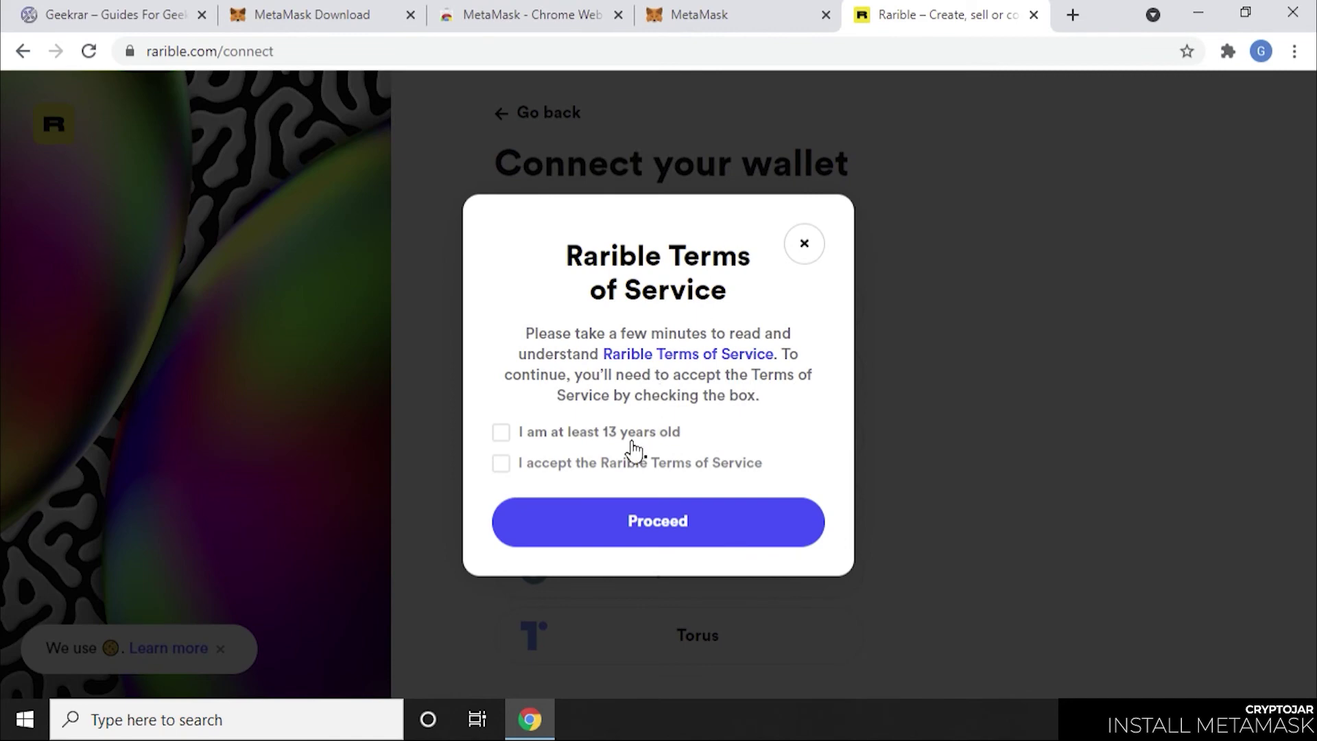
- Tick the age and Terms of Service boxes, proceed, then check the profile's 0 RARI and 0 ETH
click(506, 436)
click(501, 464)
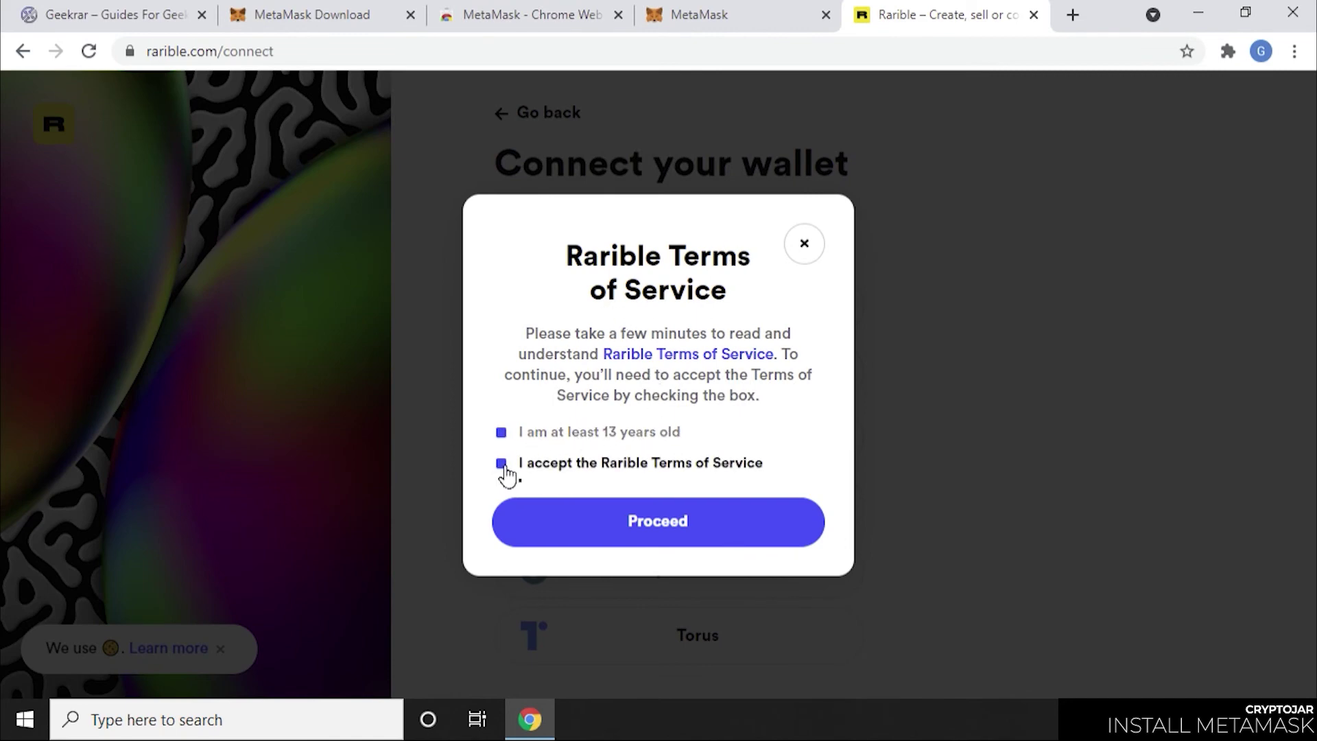
click(656, 523)
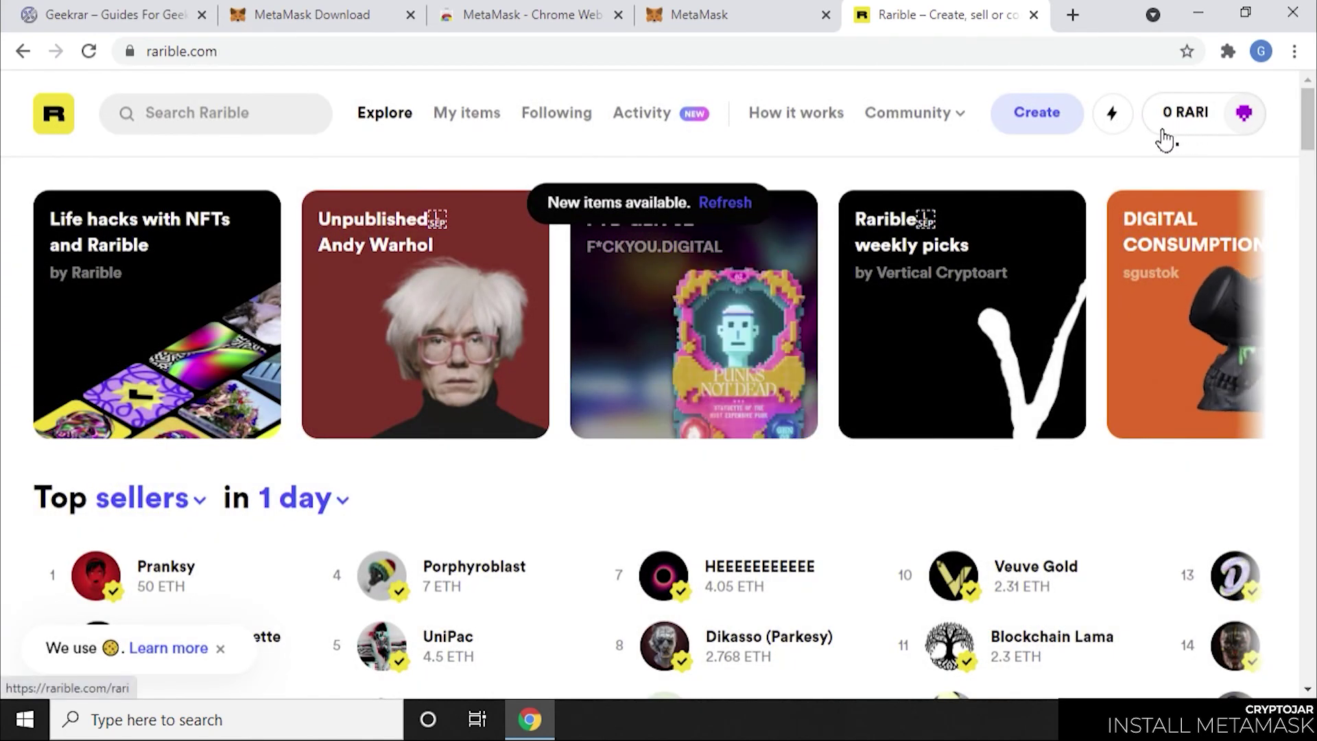
click(1243, 117)
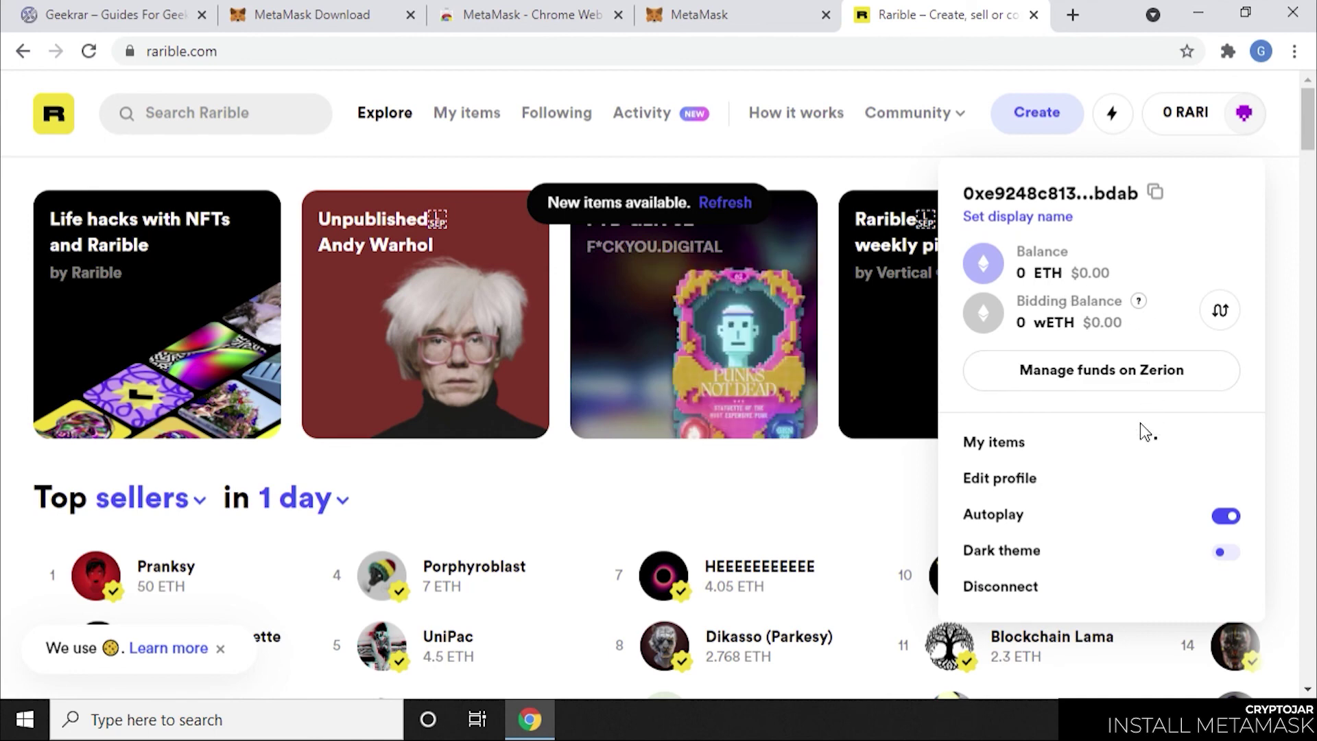
click(754, 497)
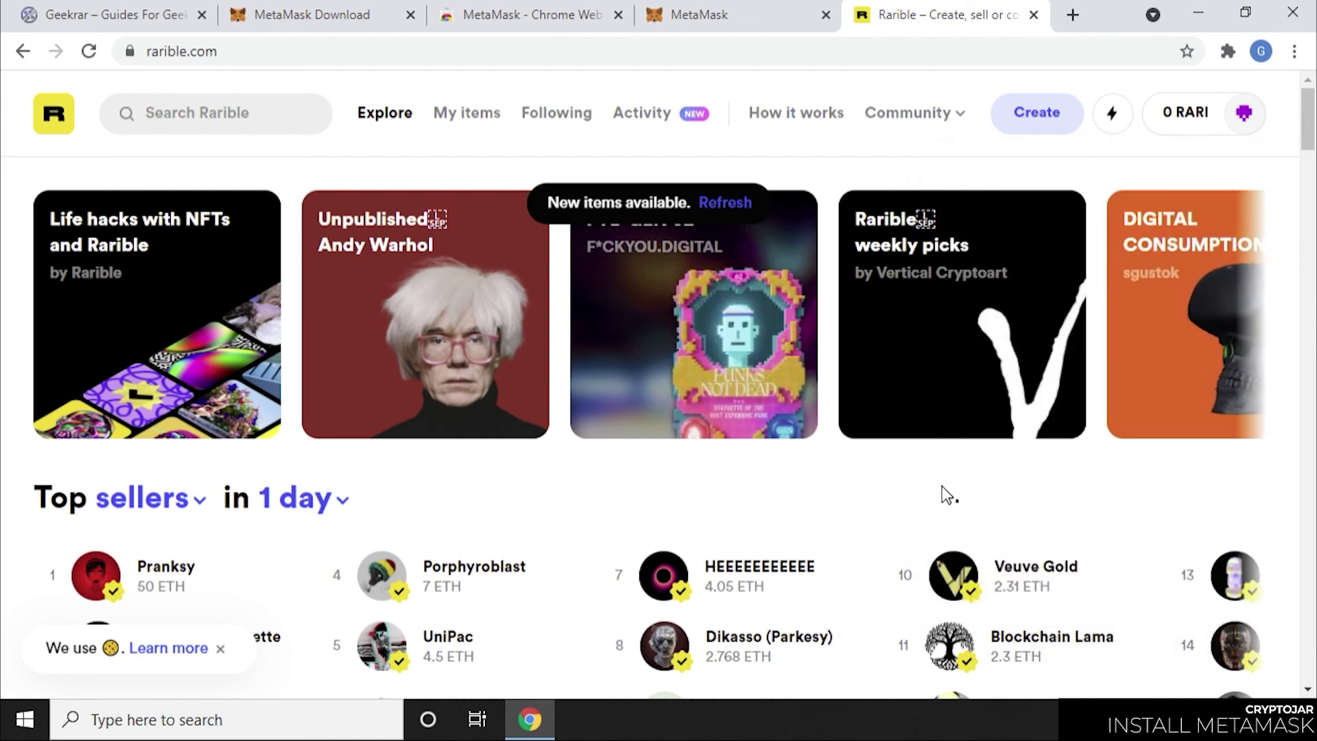